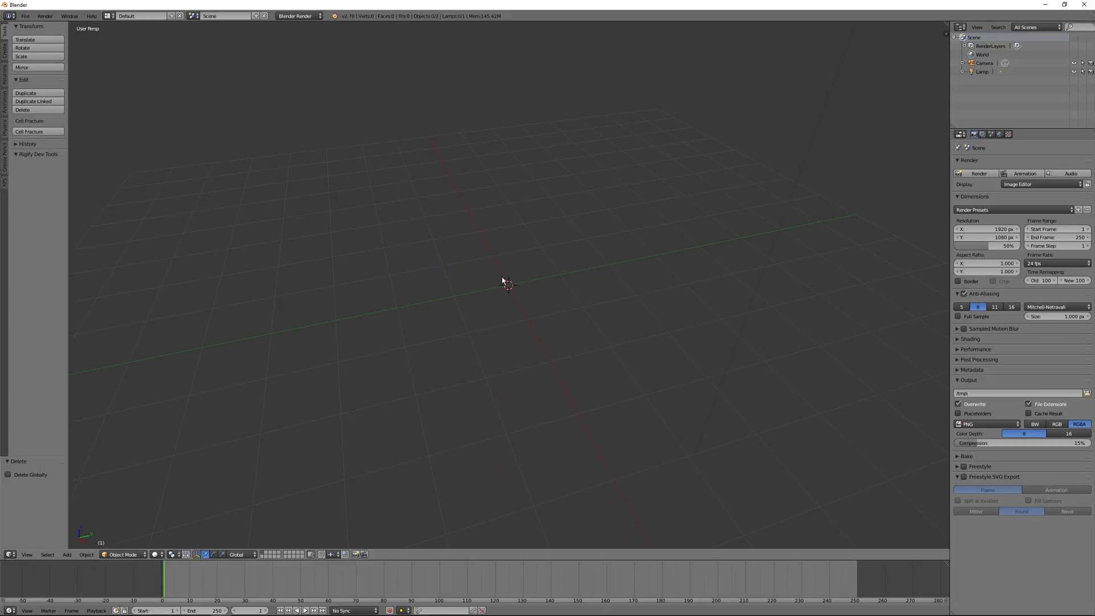
# - Add a mesh circle with 32 vertices and a radius of 1 to the empty scene
pyautogui.hotkey('shift', 'a')
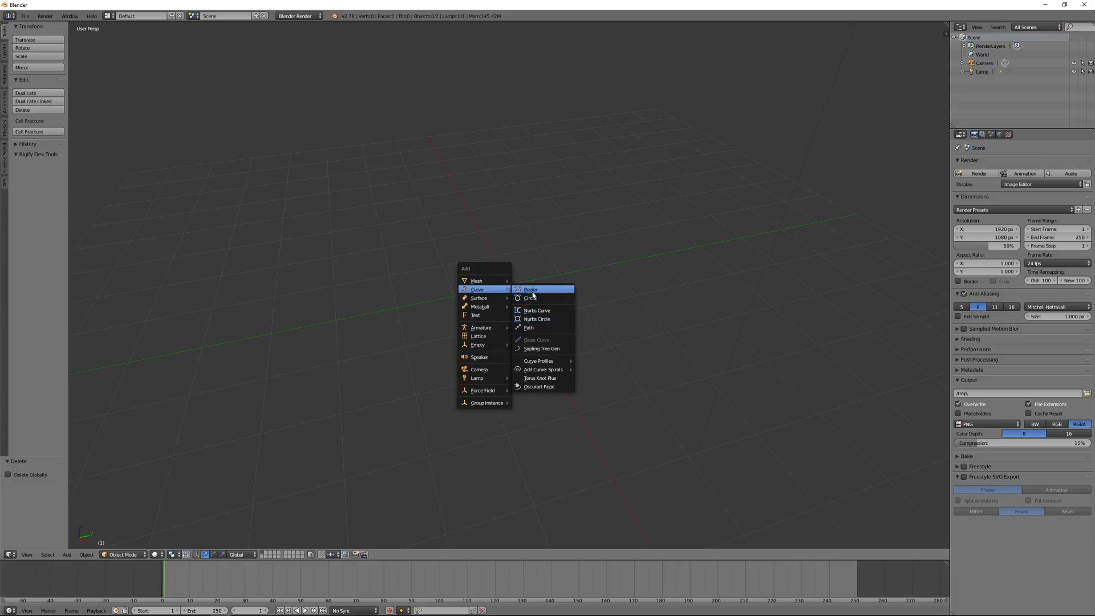
pyautogui.moveTo(488, 284)
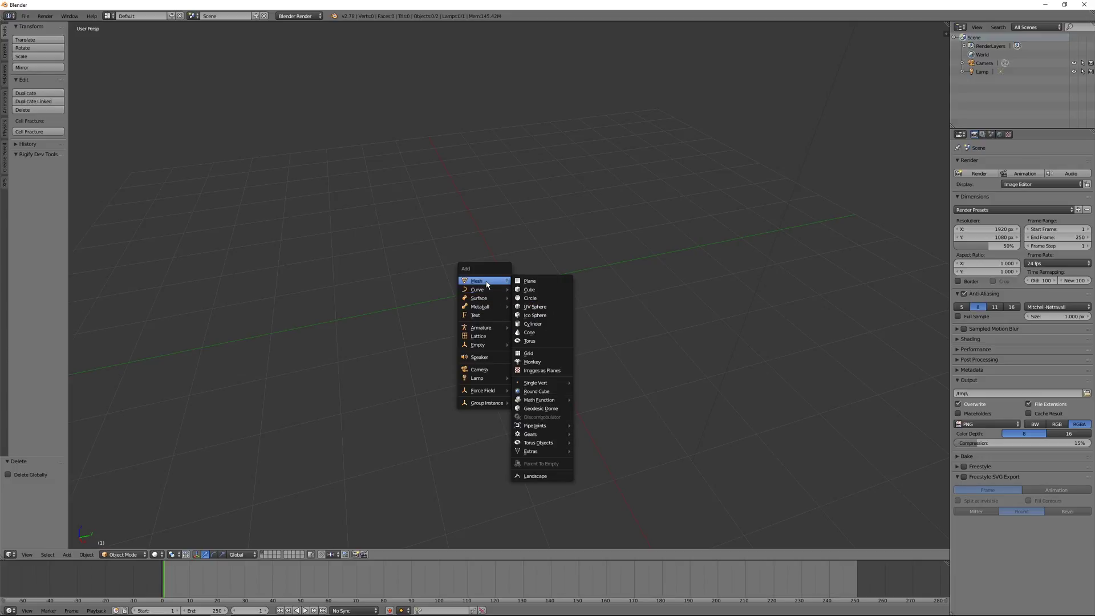
pyautogui.click(531, 298)
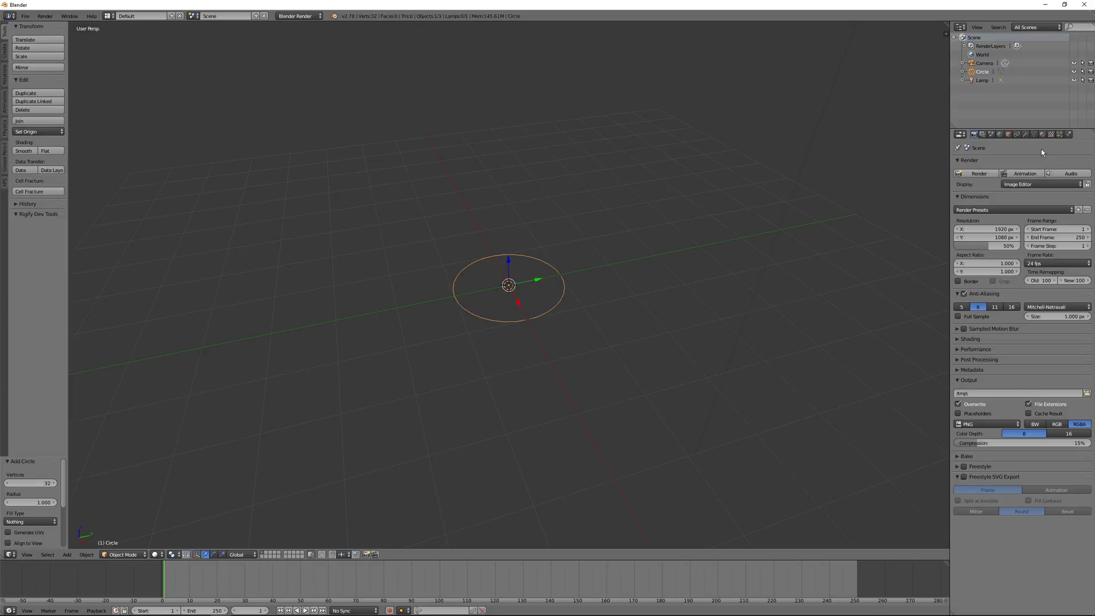
# - Add a Screw modifier to the circle and set its Screw value to 4.6
pyautogui.click(1024, 136)
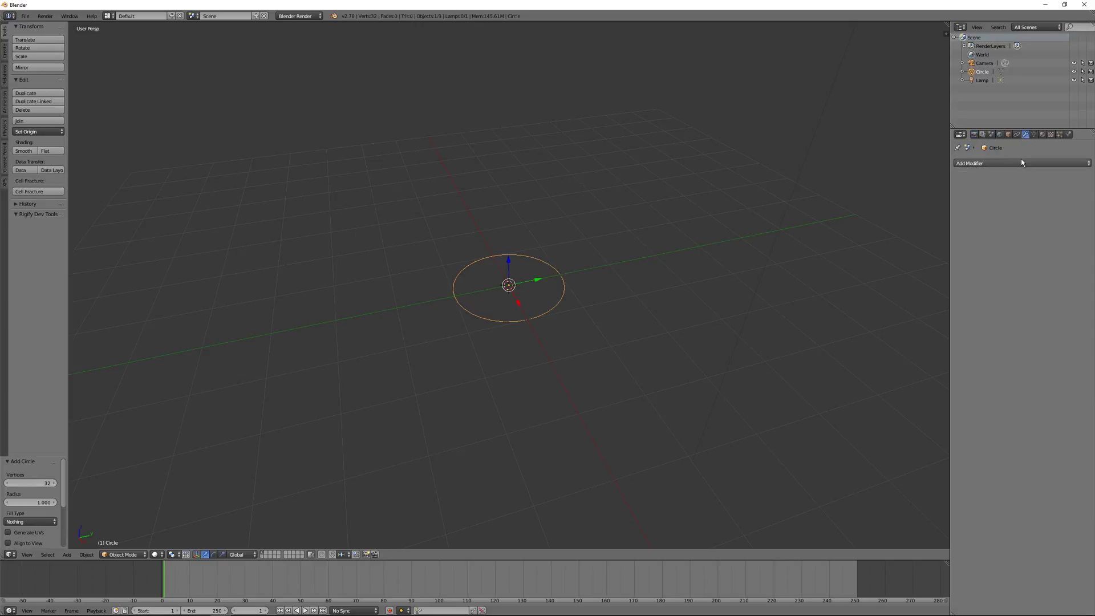
pyautogui.click(975, 165)
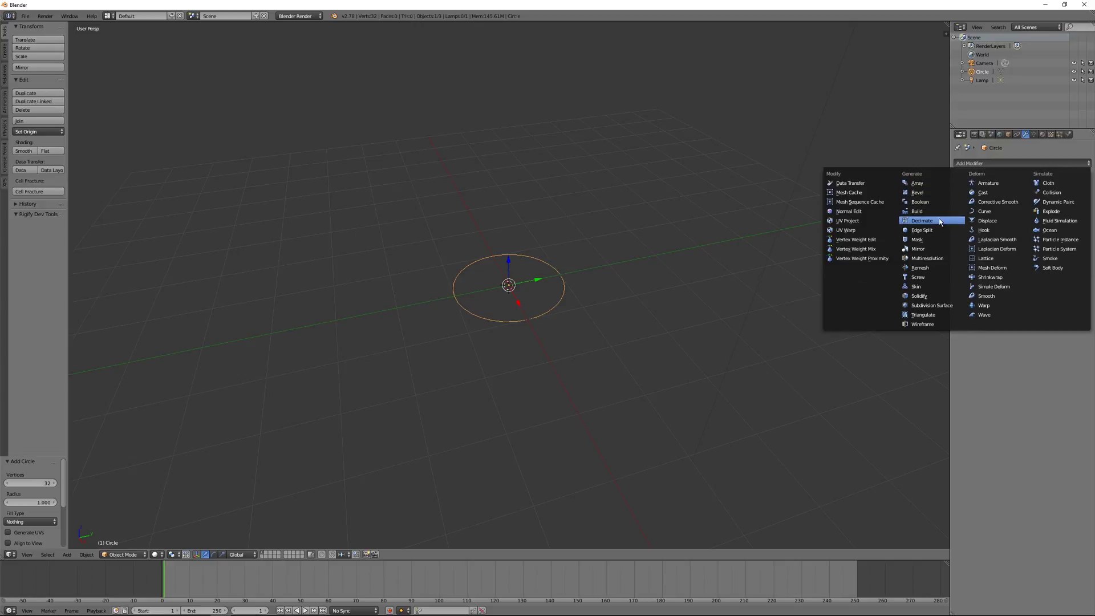
pyautogui.click(933, 279)
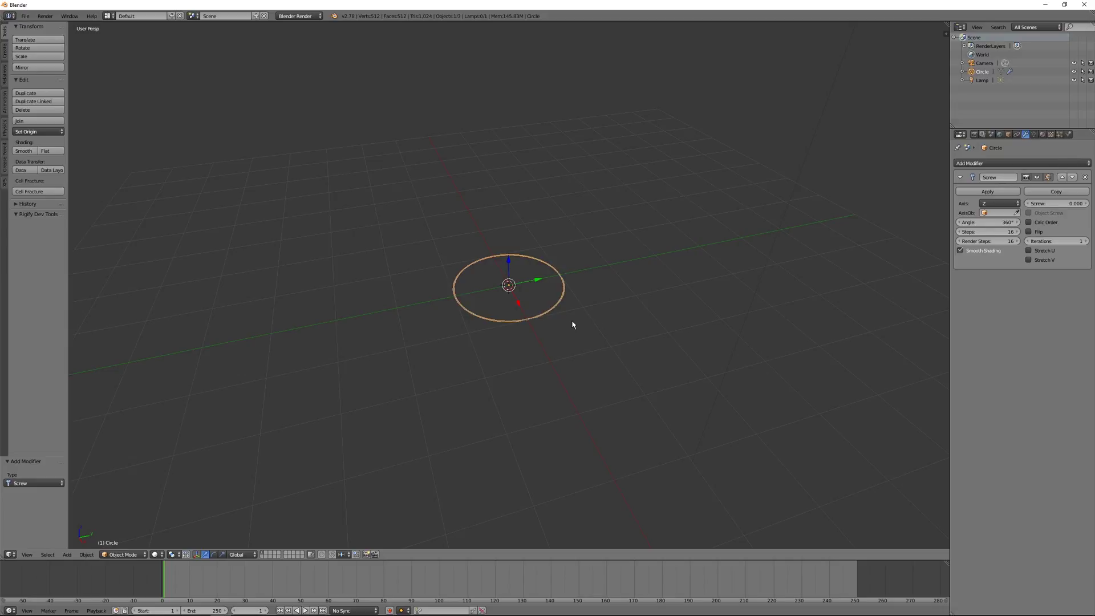
pyautogui.moveTo(1055, 203); pyautogui.dragTo(1032, 202)
pyautogui.scroll(-5, 652, 134)
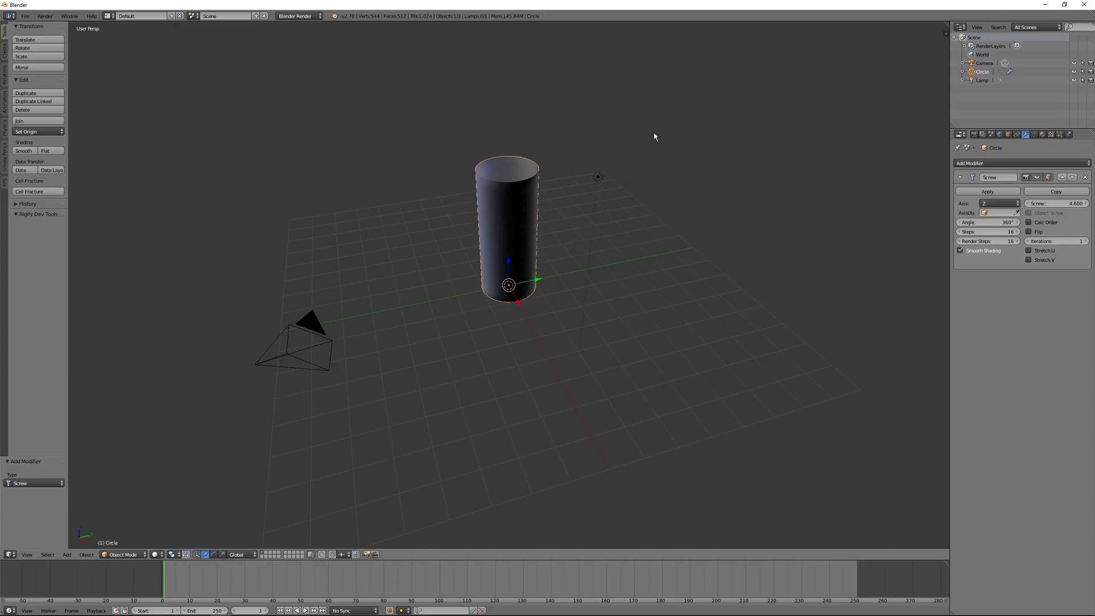
pyautogui.moveTo(652, 134); pyautogui.dragTo(559, 214, button='middle')
pyautogui.scroll(4, 682, 155)
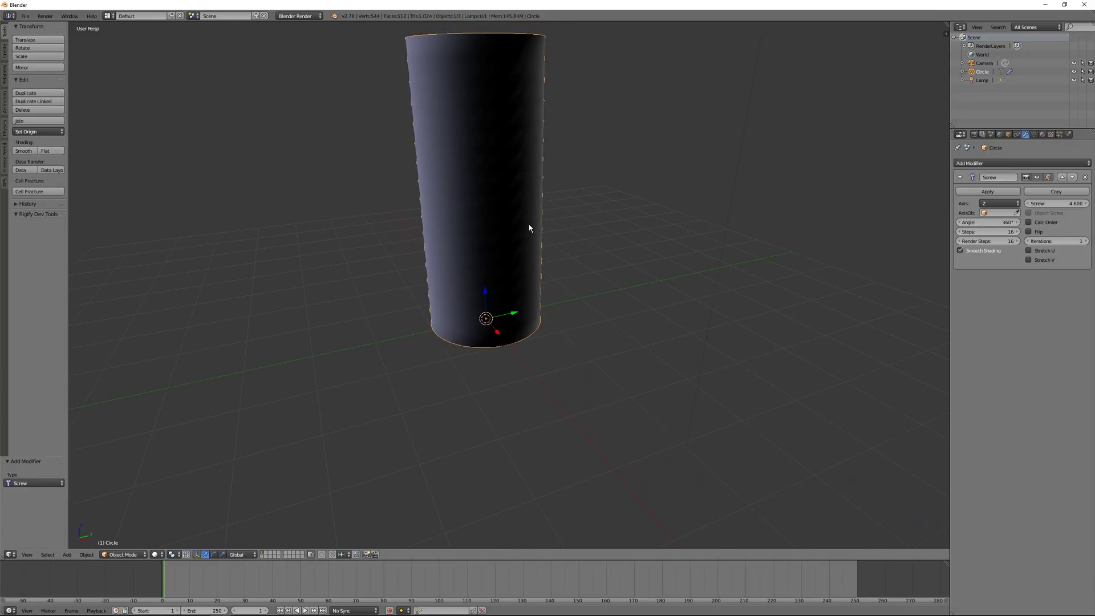
# - Enter Edit Mode and move the circle's vertices about 4.77 along the global X axis
pyautogui.press('Tab')
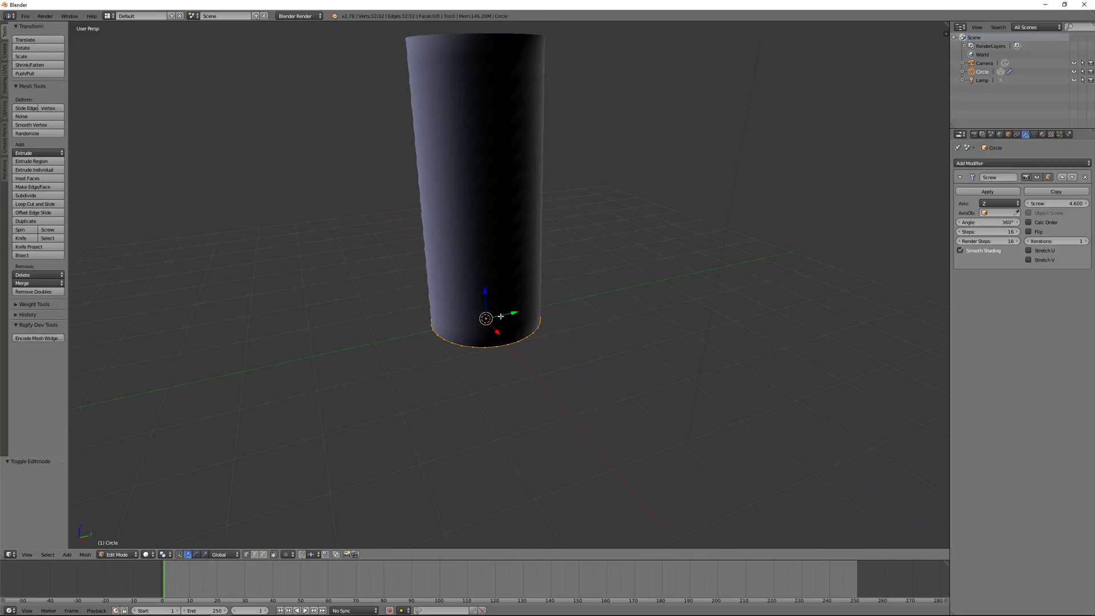
pyautogui.moveTo(502, 345)
pyautogui.mouseDown(button='middle')
pyautogui.moveTo(508, 303)
pyautogui.moveTo(510, 327)
pyautogui.mouseUp(button='middle')
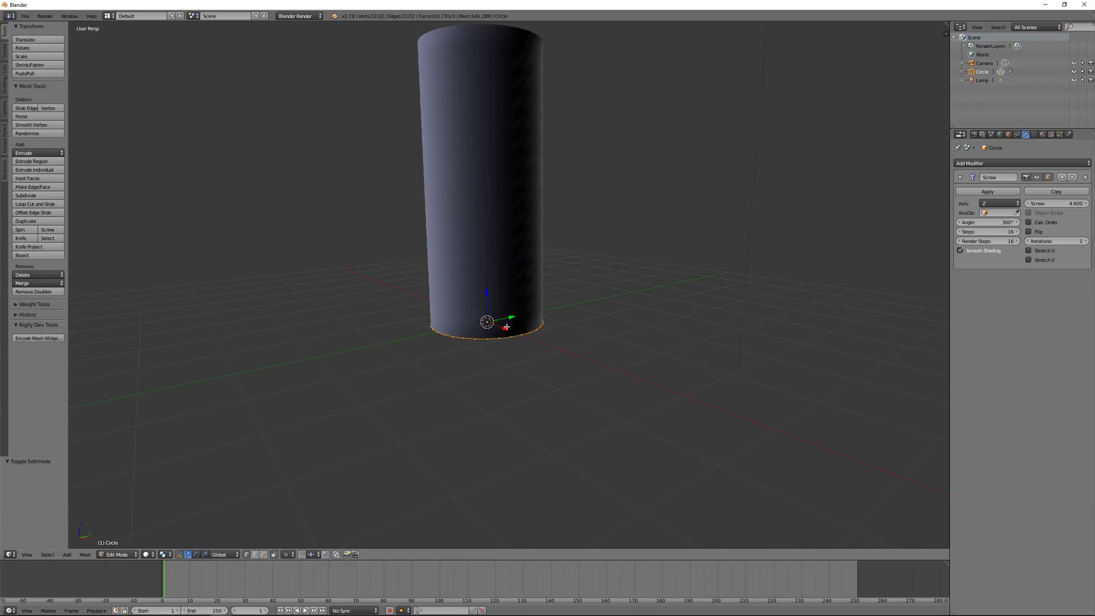
pyautogui.press('g')
pyautogui.press('x')
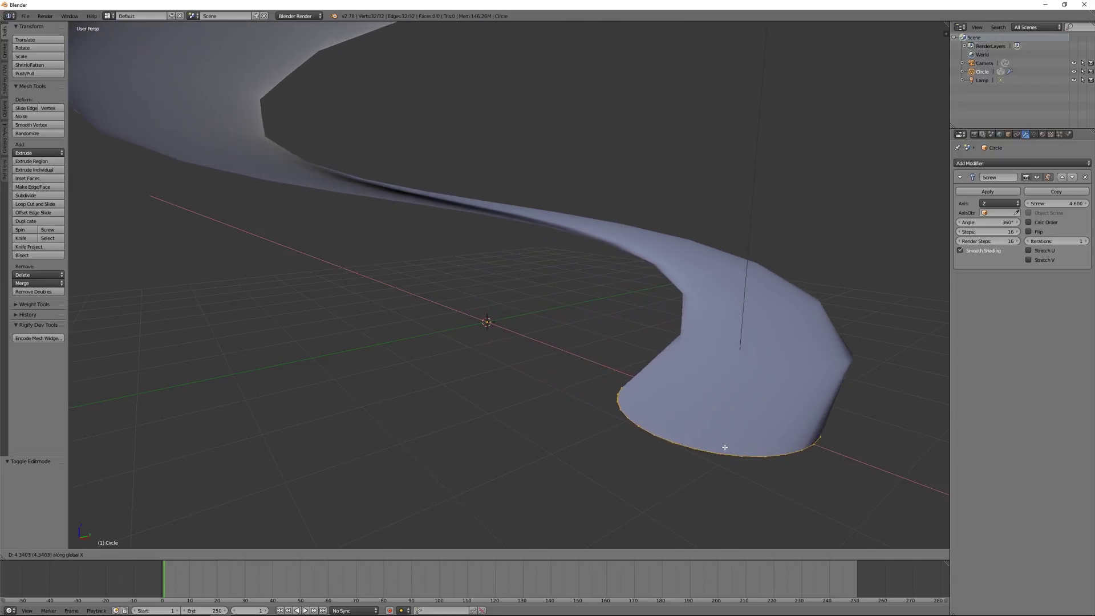
pyautogui.click(760, 459)
pyautogui.scroll(-2, 742, 405)
pyautogui.scroll(-2, 742, 405)
pyautogui.moveTo(742, 405); pyautogui.dragTo(777, 409, button='middle')
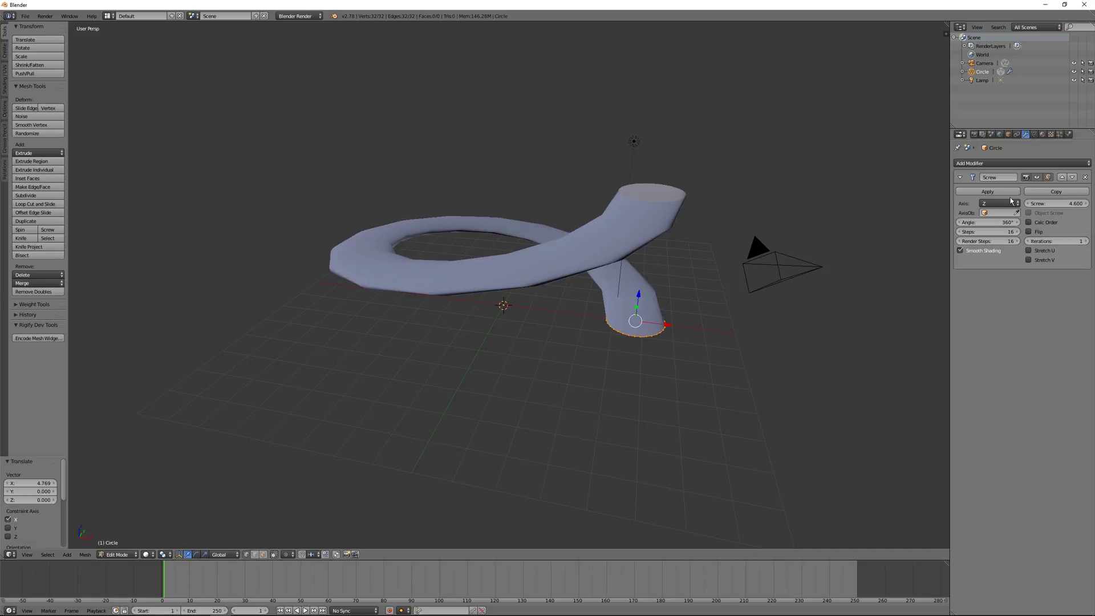
# - Rotate the circle's vertices 90° about the X axis
pyautogui.moveTo(760, 380); pyautogui.dragTo(618, 369, button='middle')
pyautogui.scroll(2, 617, 381)
pyautogui.scroll(1, 617, 381)
pyautogui.scroll(-2, 618, 368)
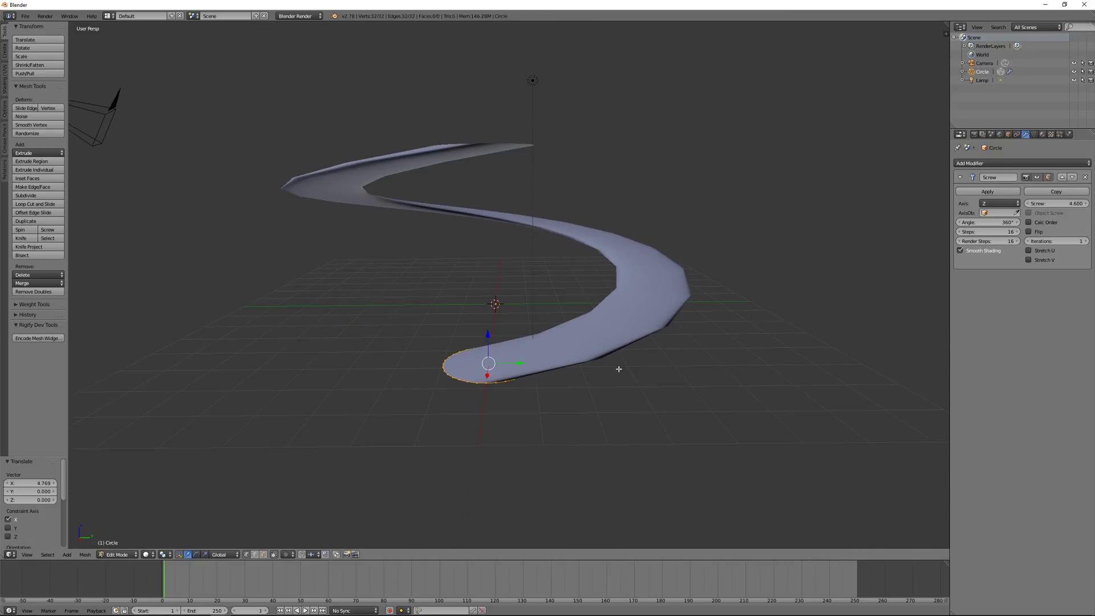
pyautogui.scroll(1, 618, 368)
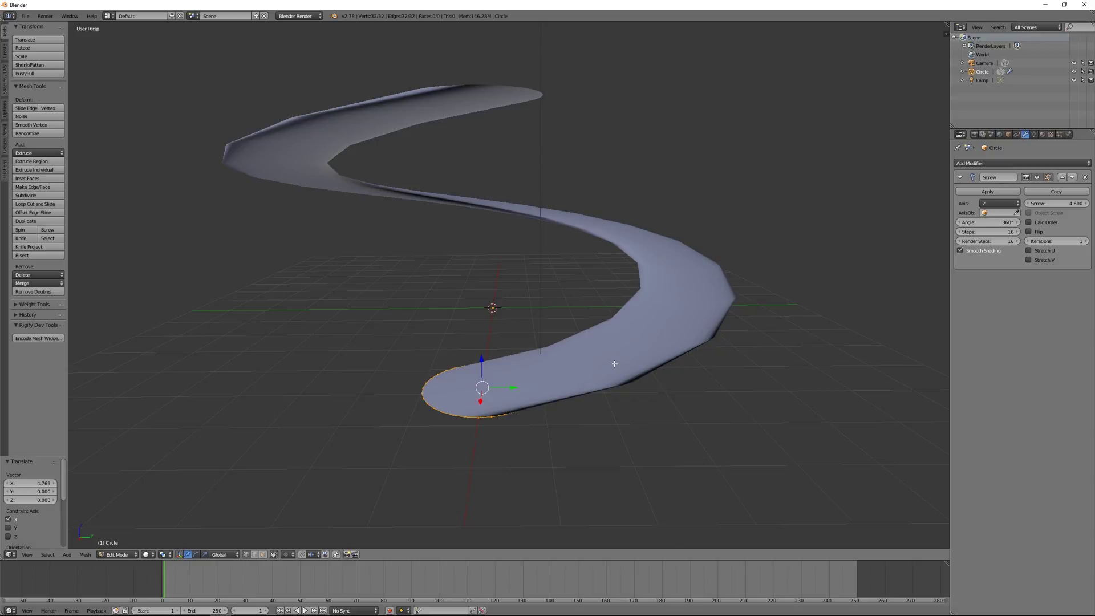
pyautogui.press('r')
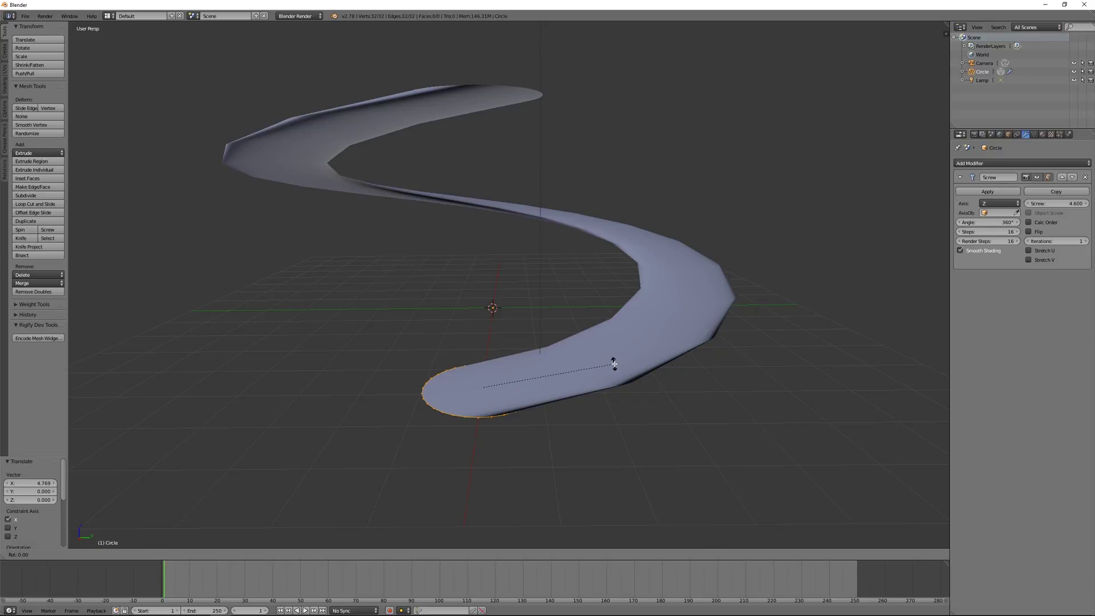
pyautogui.write('x90')
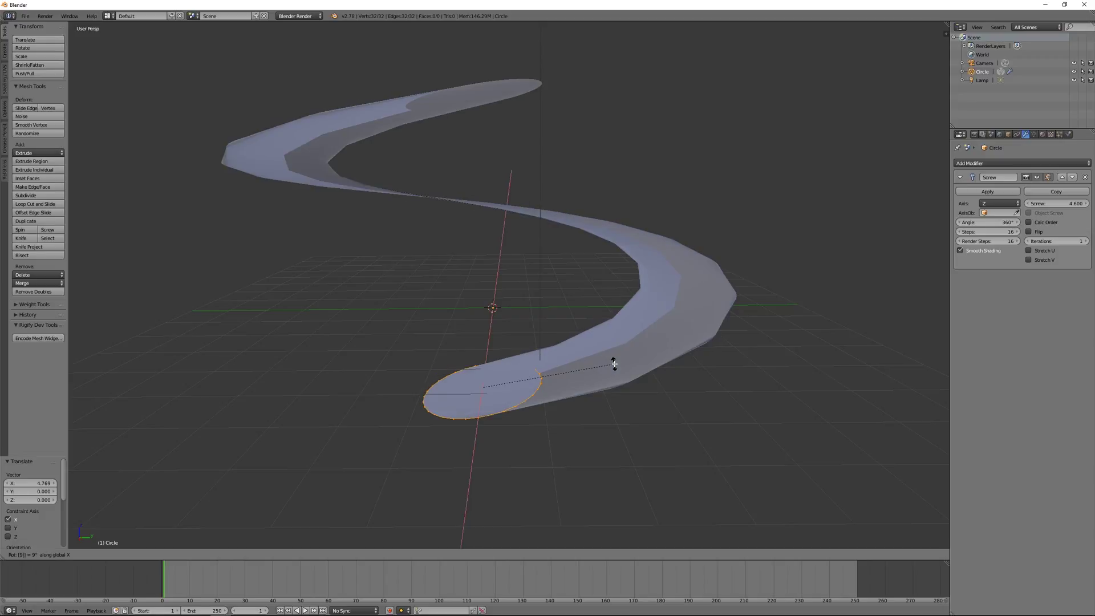
pyautogui.press('Return')
pyautogui.moveTo(615, 366); pyautogui.dragTo(576, 319, button='middle')
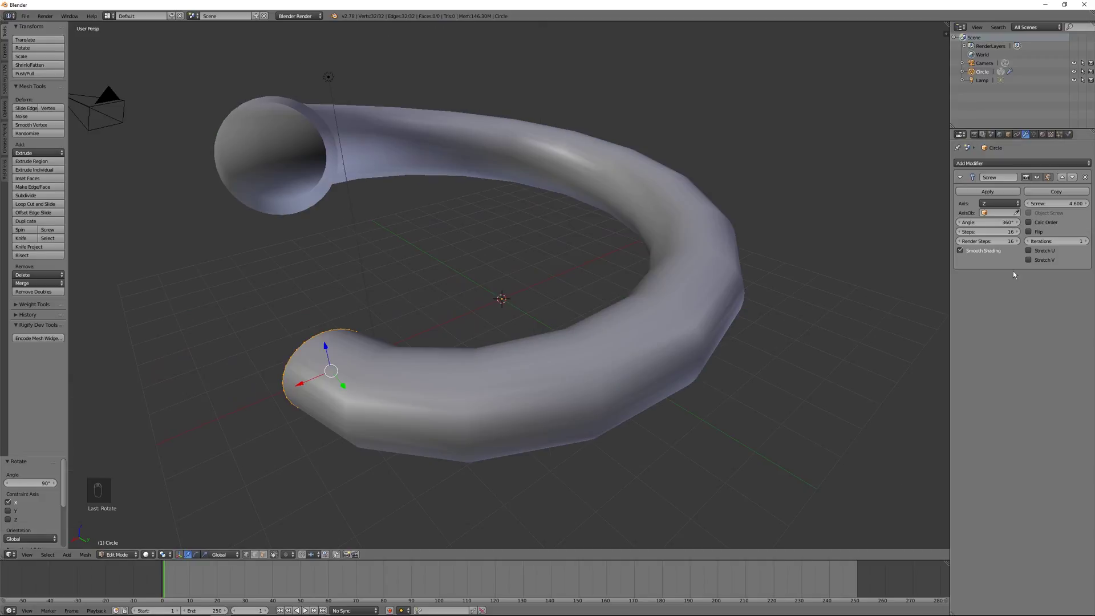
# - Add a Solidify modifier to the tube, return to Object Mode, and set the thickness to 0.051
pyautogui.click(1001, 164)
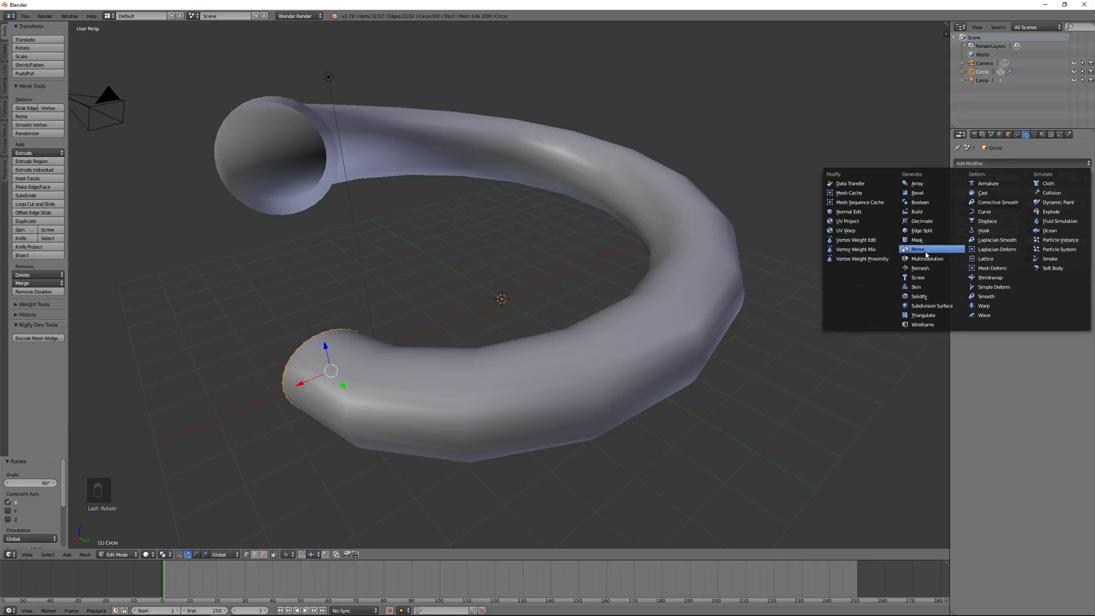
pyautogui.click(935, 296)
pyautogui.press('Tab')
pyautogui.moveTo(735, 290); pyautogui.dragTo(716, 274, button='middle')
pyautogui.moveTo(991, 306); pyautogui.dragTo(1004, 306)
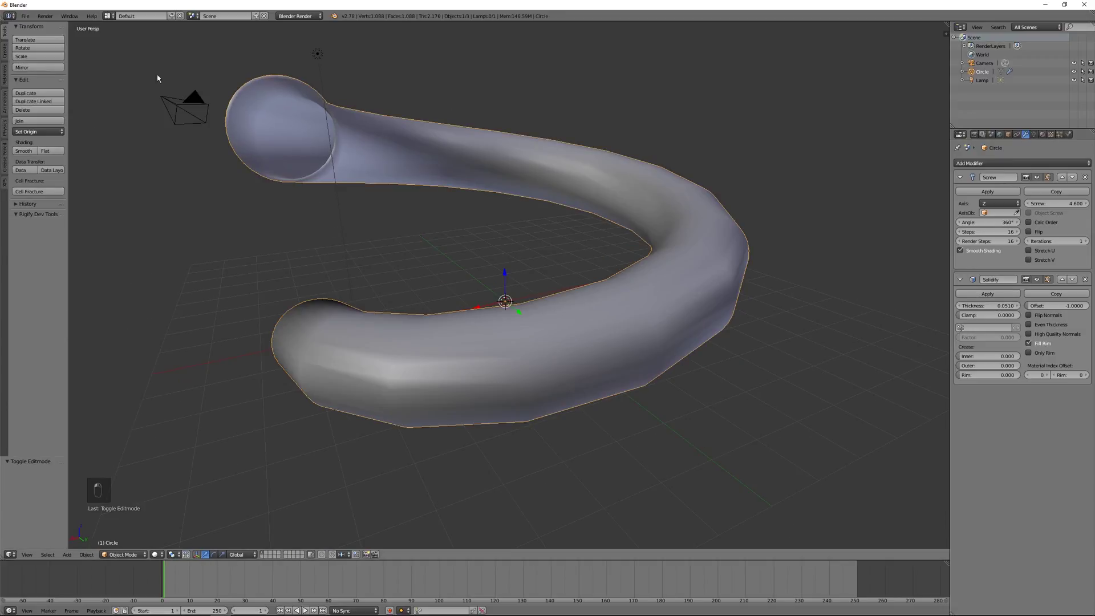
# - Save the scene as CurlyTube.blend in the KineticLab assets folder
pyautogui.click(26, 17)
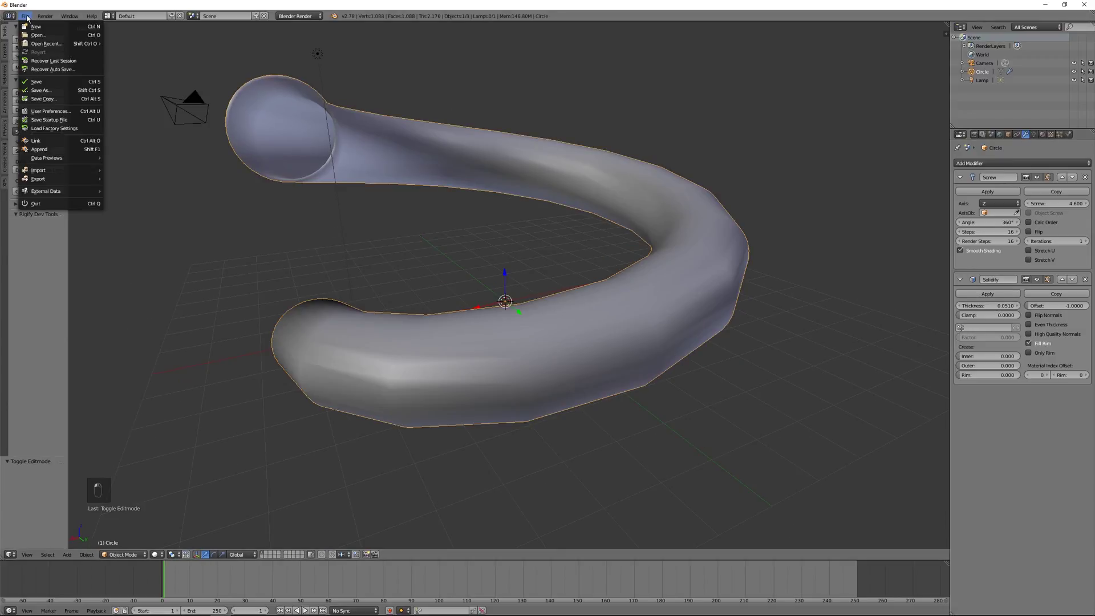
pyautogui.click(42, 90)
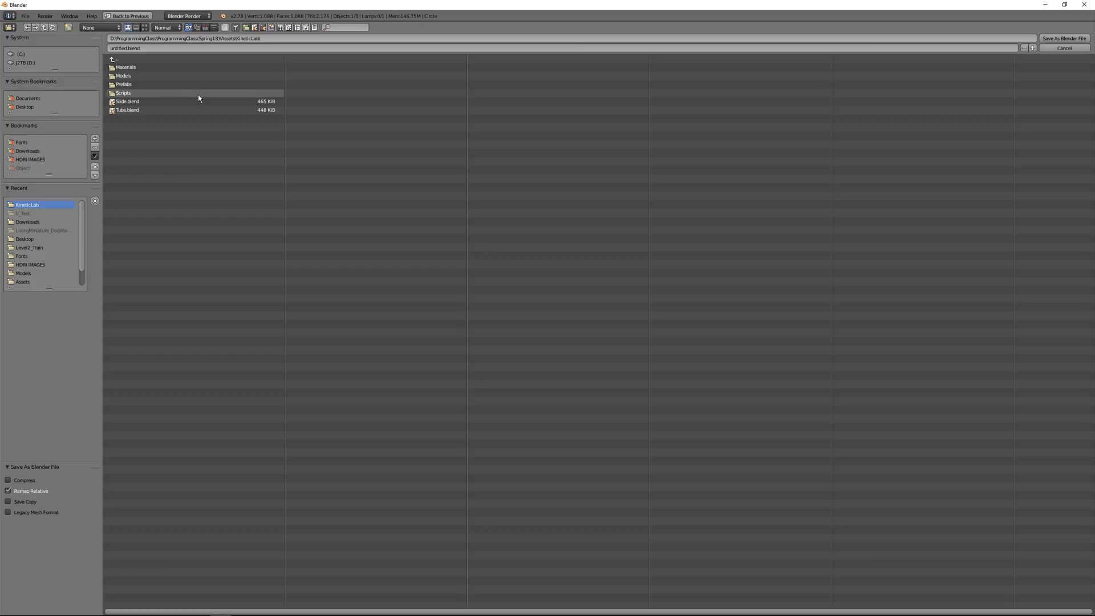
pyautogui.click(127, 48)
pyautogui.moveTo(126, 48); pyautogui.dragTo(69, 45)
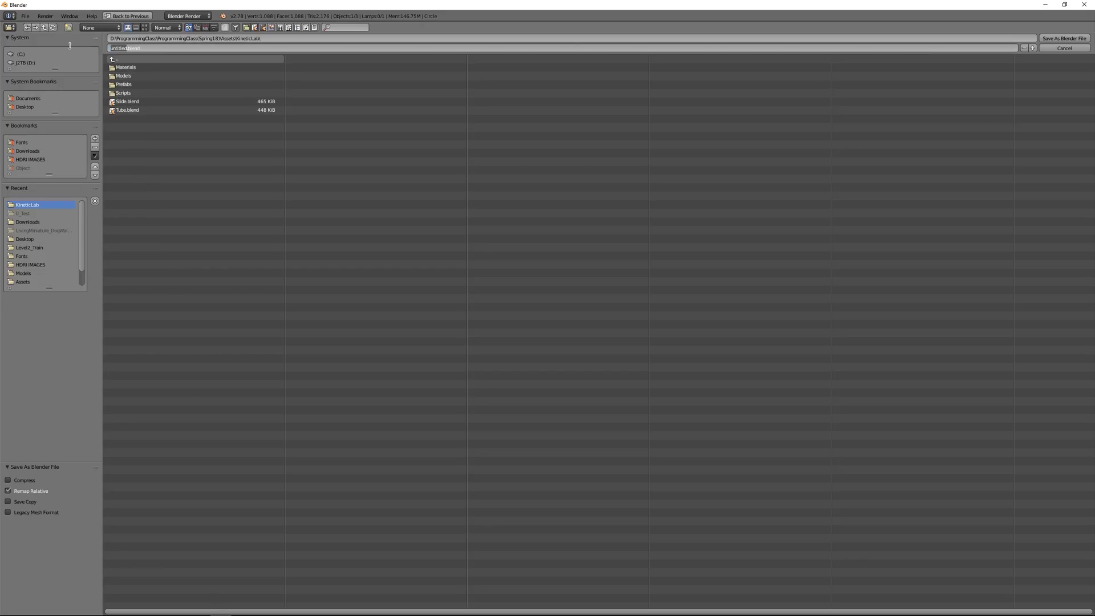
pyautogui.press('BackSpace')
pyautogui.click(1059, 37)
# - Delete the curly tube object from the scene
pyautogui.moveTo(694, 161)
pyautogui.mouseDown(button='middle')
pyautogui.moveTo(736, 171)
pyautogui.moveTo(700, 174)
pyautogui.mouseUp(button='middle')
pyautogui.moveTo(545, 229); pyautogui.dragTo(557, 229, button='middle')
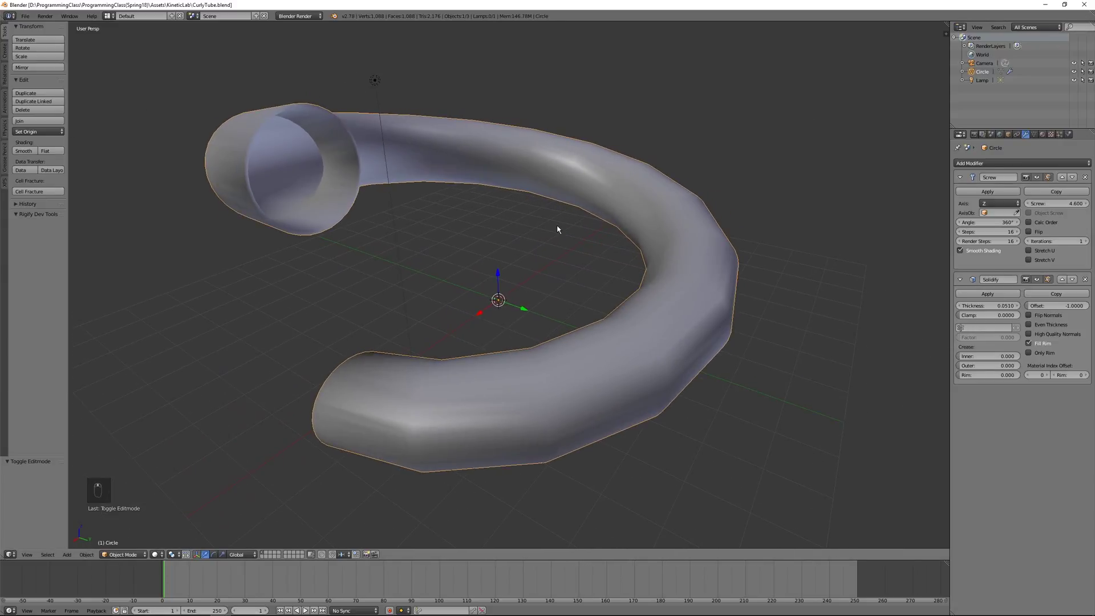
pyautogui.press('x')
pyautogui.click(545, 226)
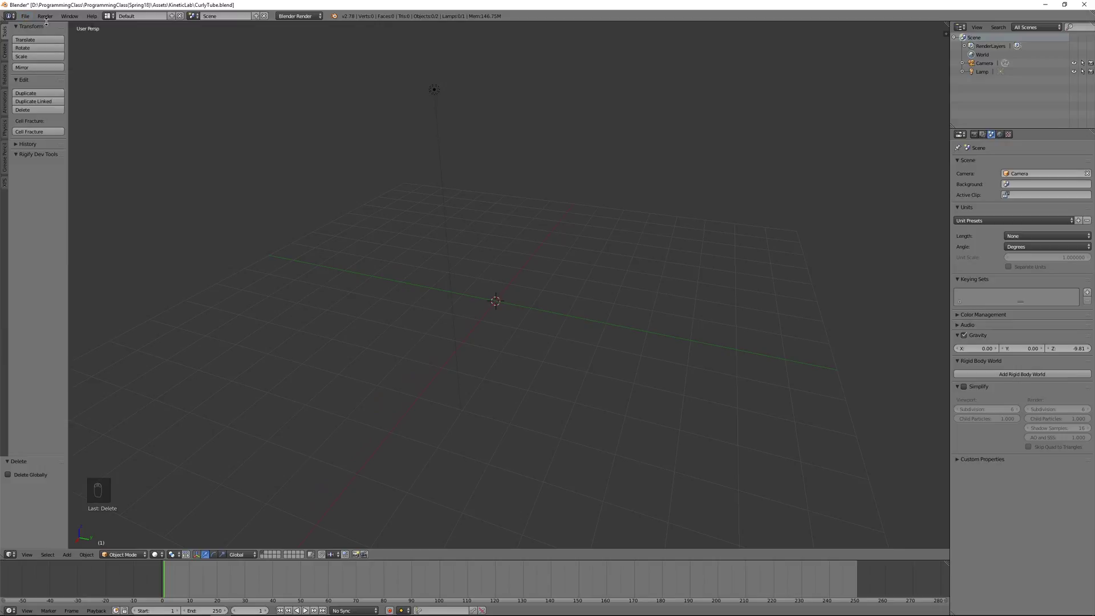
# - Save the emptied scene as a new file named SpiralRamp.blend in the KineticLab folder
pyautogui.click(26, 16)
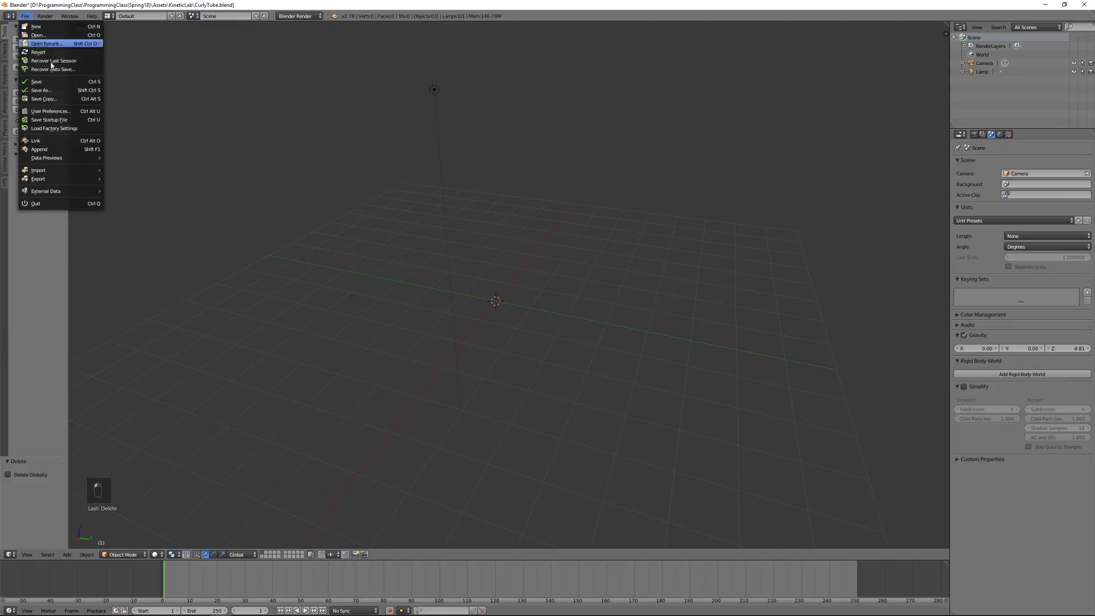
pyautogui.click(53, 94)
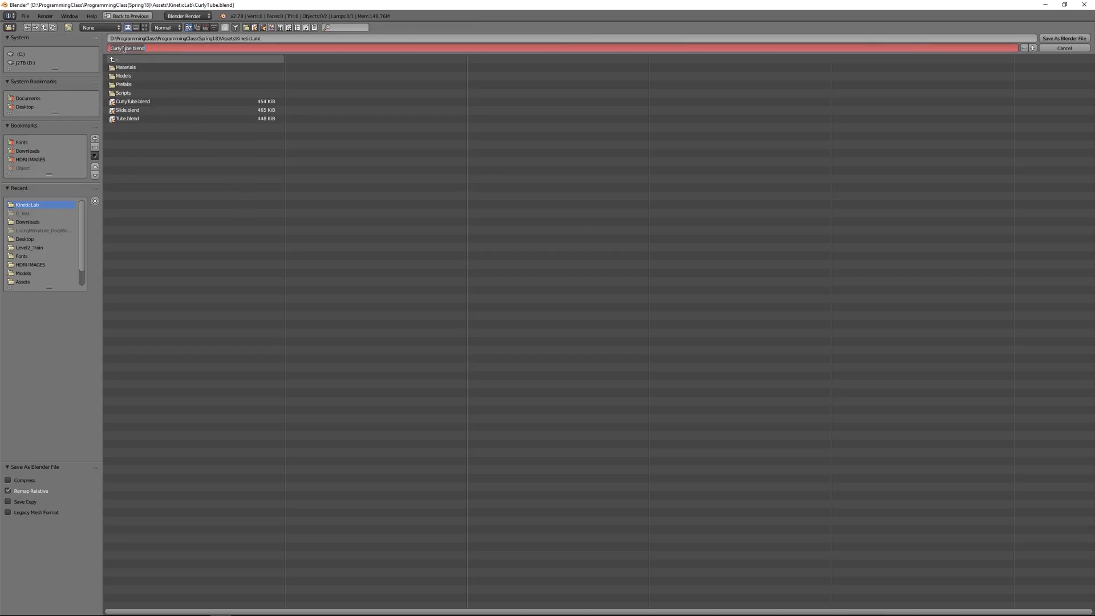
pyautogui.press('BackSpace')
pyautogui.write('SpiralRamp')
pyautogui.click(1064, 38)
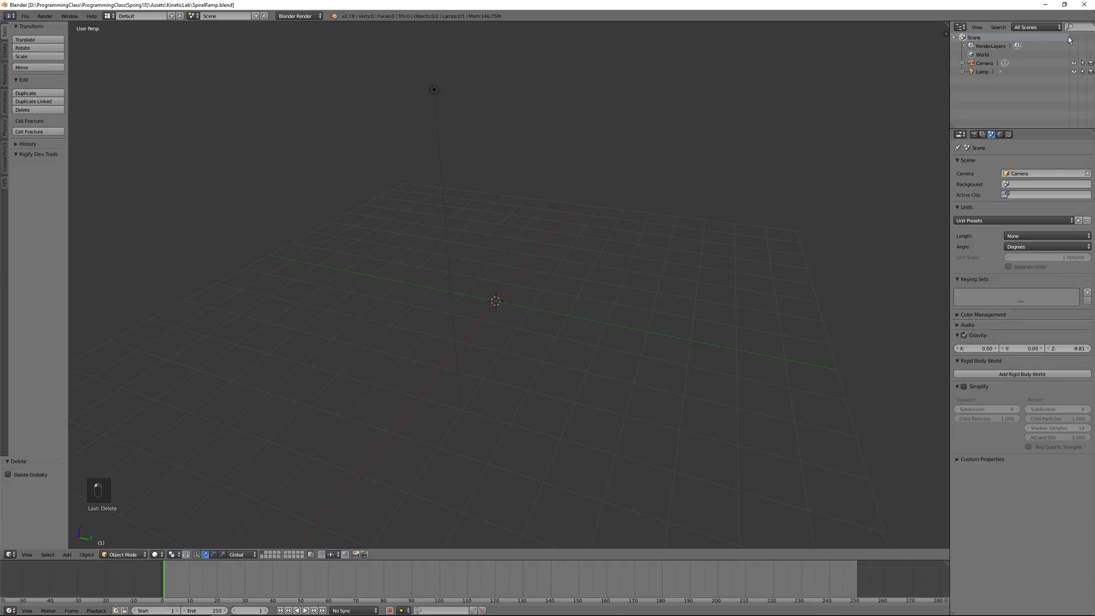
# - Snap the 3D cursor to the center of the scene
pyautogui.moveTo(574, 228); pyautogui.dragTo(483, 329, button='middle')
pyautogui.press('space')
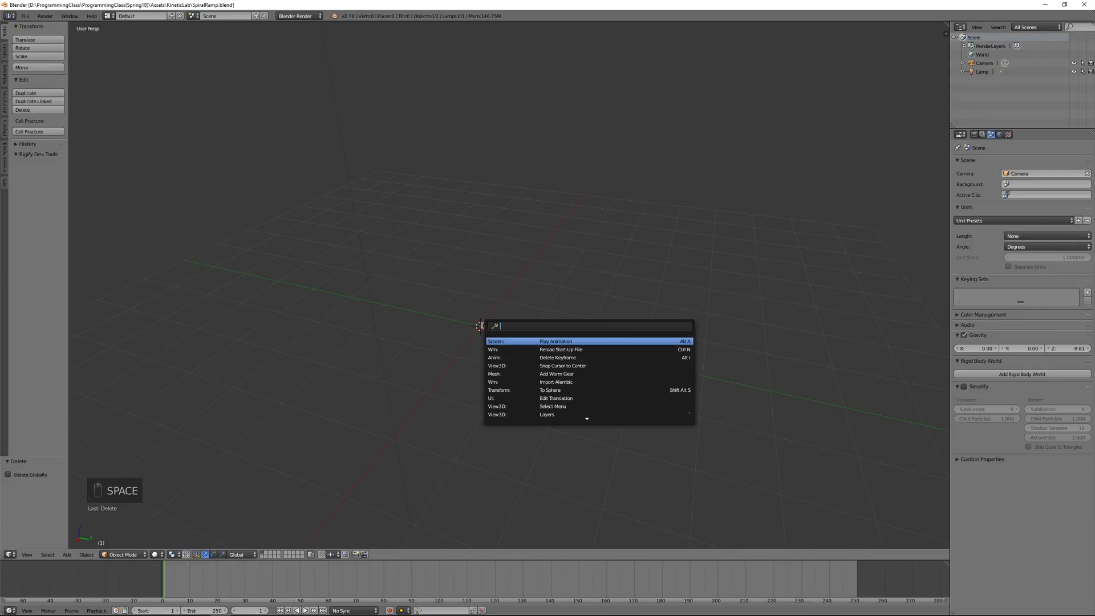
pyautogui.write('snap')
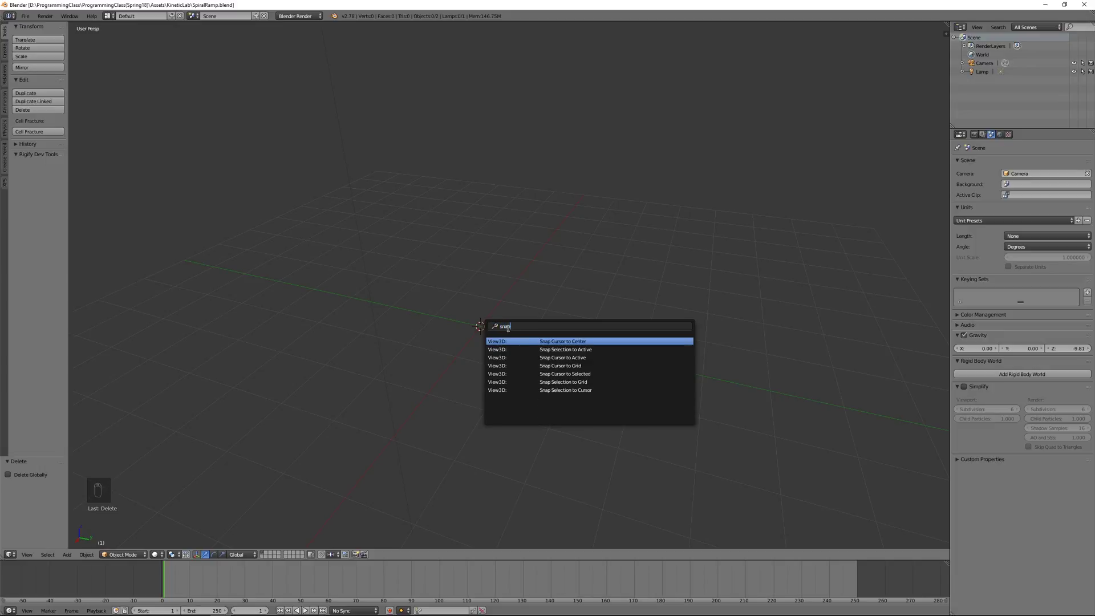
pyautogui.click(606, 342)
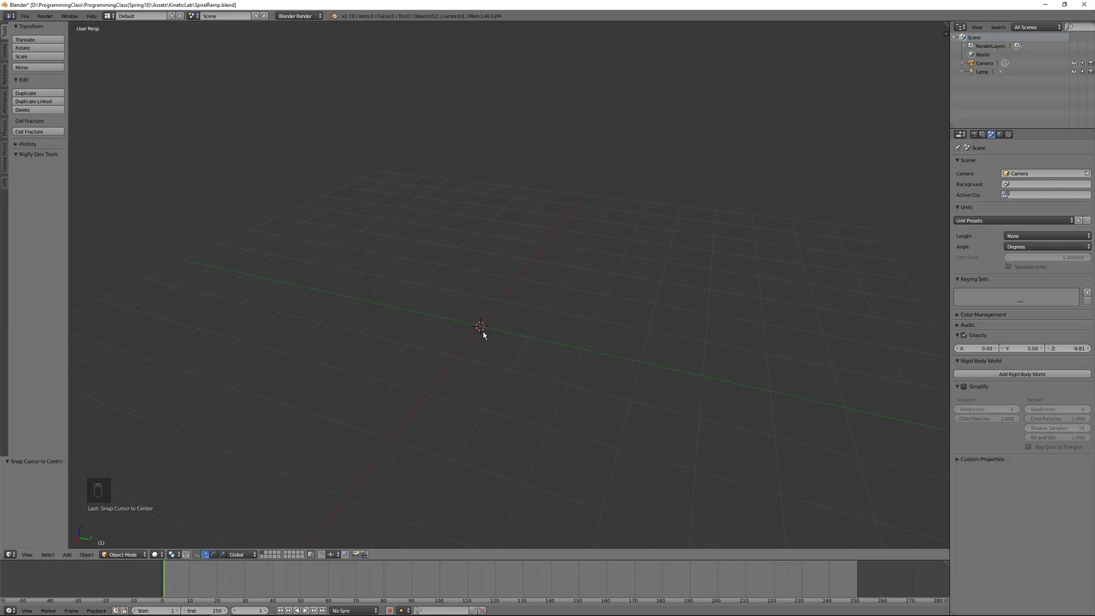
pyautogui.press('space')
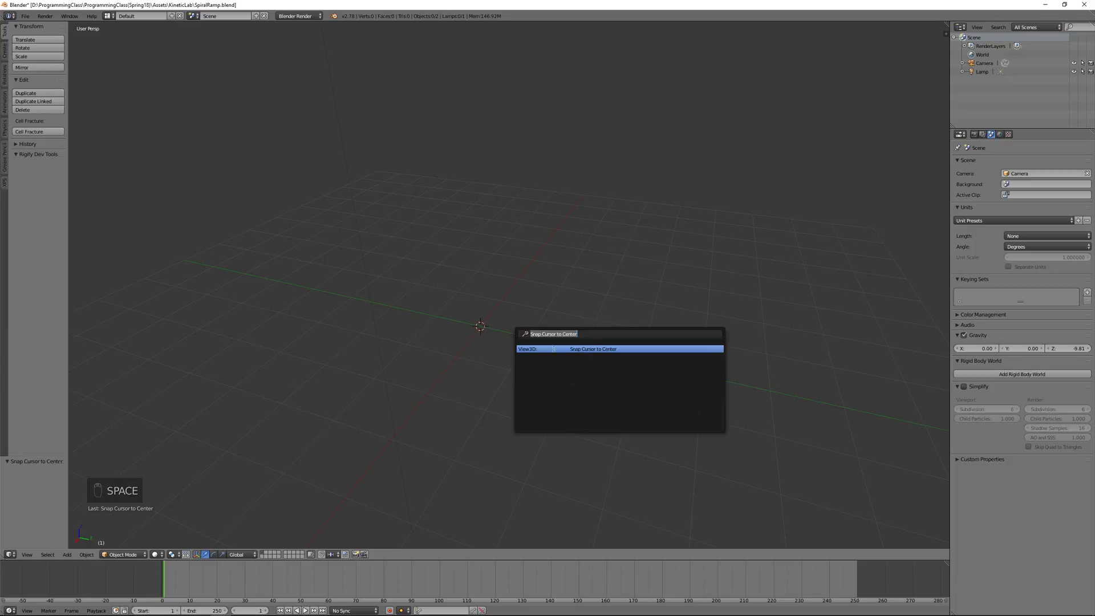
pyautogui.press('BackSpace')
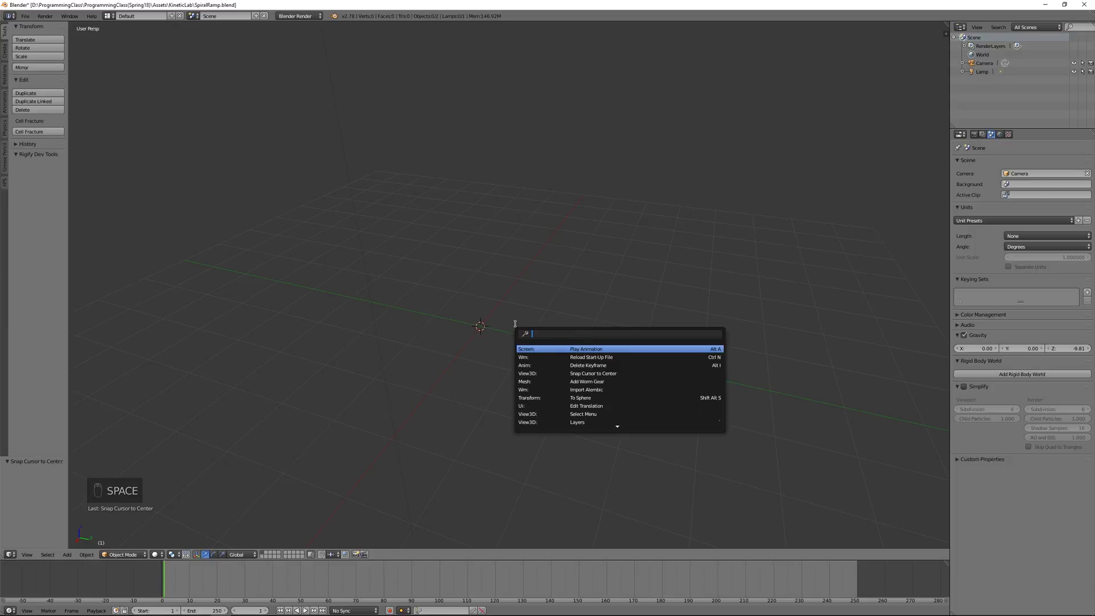
pyautogui.click(555, 283)
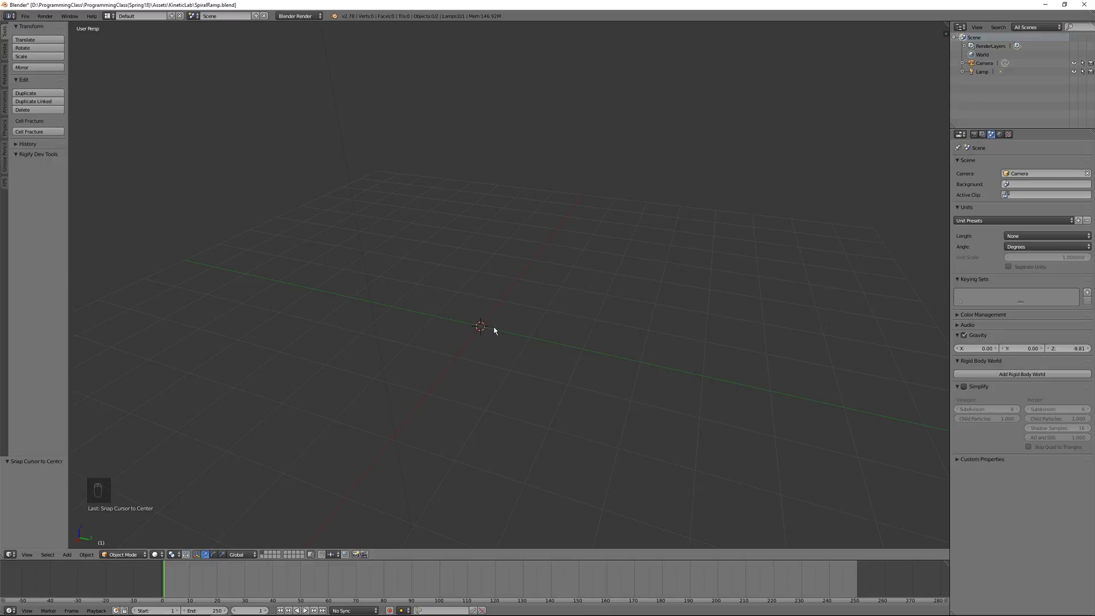
# - Add a mesh plane with a radius of 1 at the 3D cursor
pyautogui.hotkey('shift', 'a')
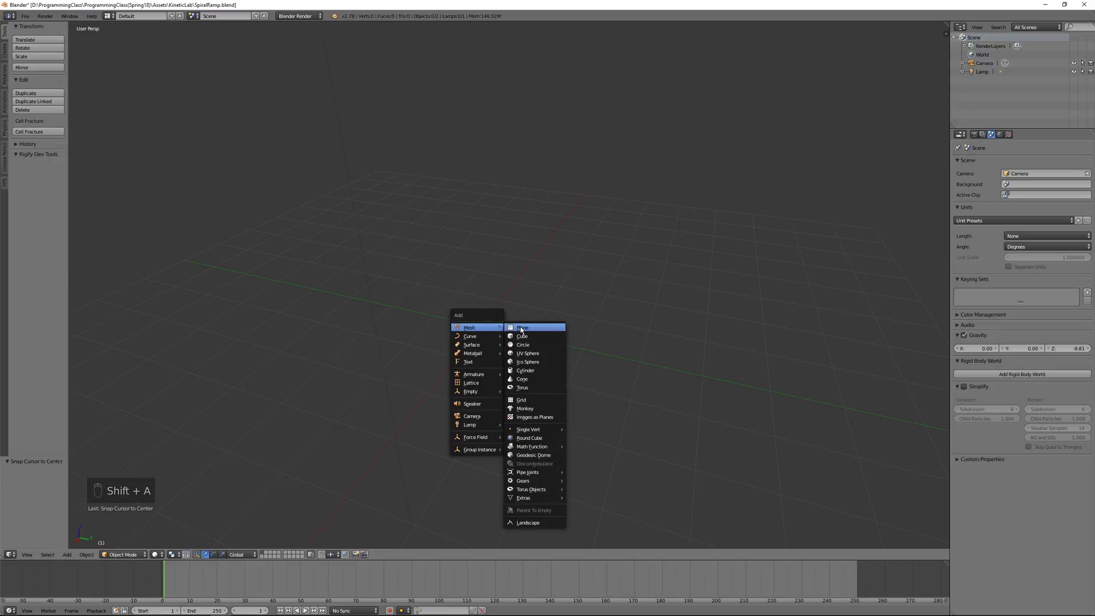
pyautogui.click(520, 328)
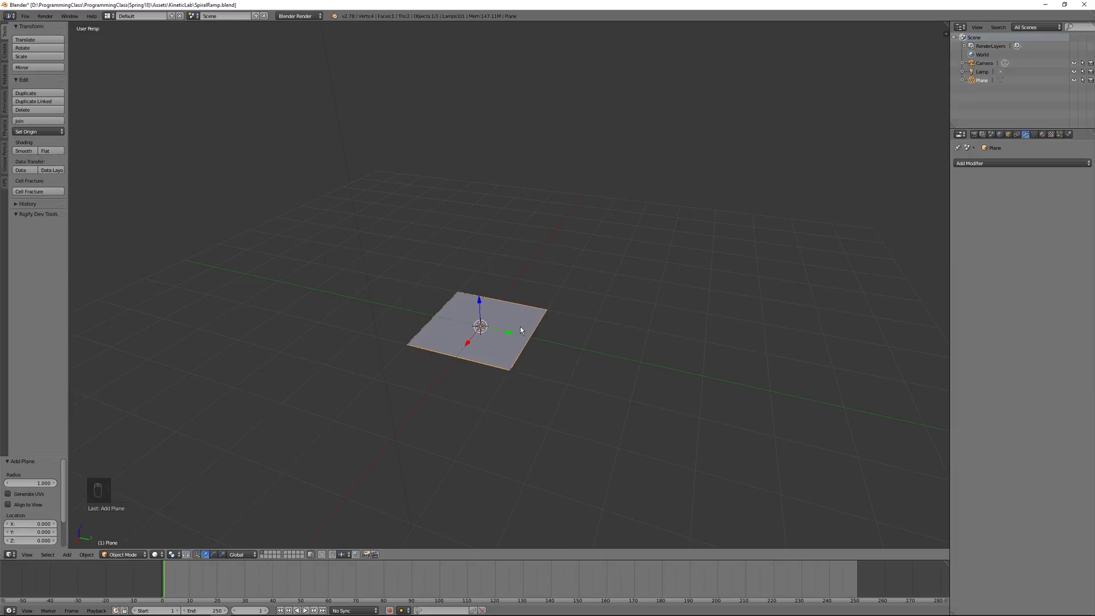
# - In edit mode with face selection, move the plane's face along the Y axis well away from the object's origin
pyautogui.keyDown('shift'); pyautogui.moveTo(539, 316); pyautogui.dragTo(514, 300, button='middle'); pyautogui.keyUp('shift')
pyautogui.press('Tab')
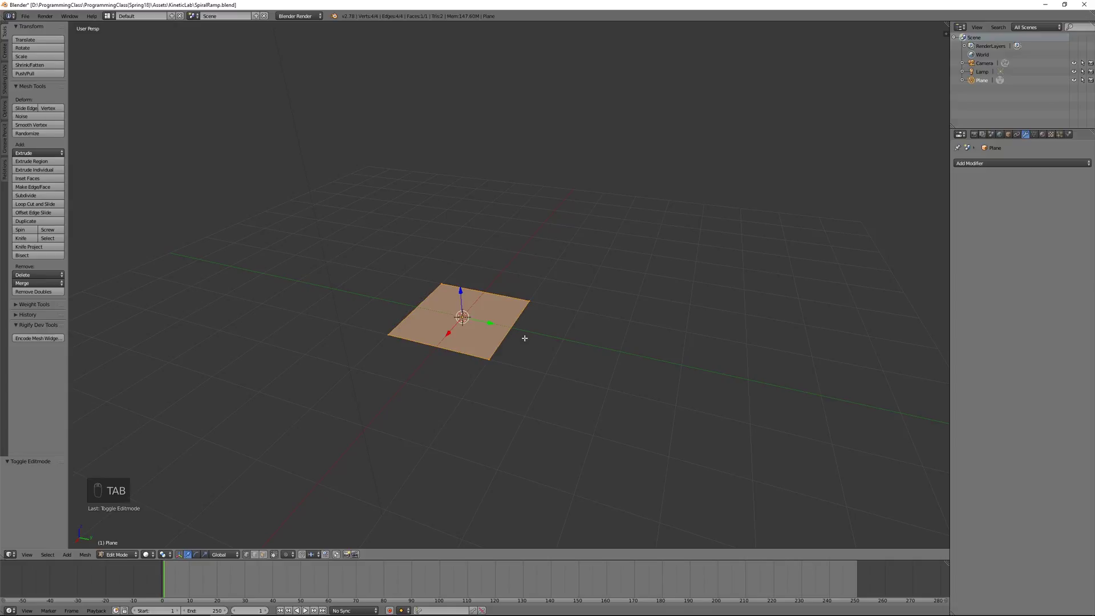
pyautogui.click(262, 555)
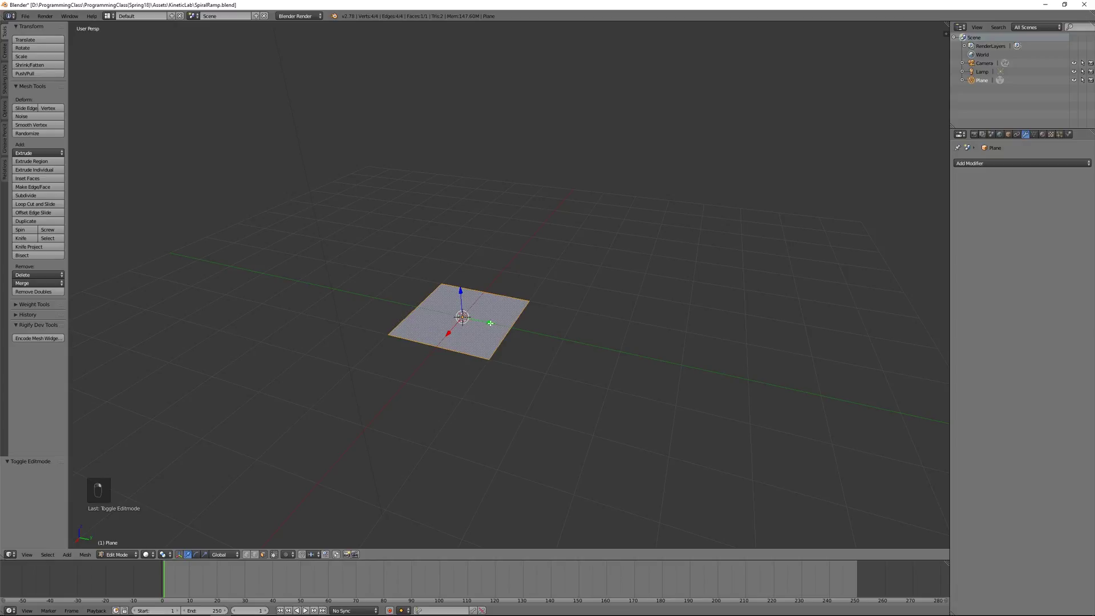
pyautogui.moveTo(489, 323); pyautogui.dragTo(673, 374)
pyautogui.press('Tab')
pyautogui.press('Tab')
pyautogui.keyDown('shift'); pyautogui.moveTo(673, 374); pyautogui.dragTo(528, 332, button='middle'); pyautogui.keyUp('shift')
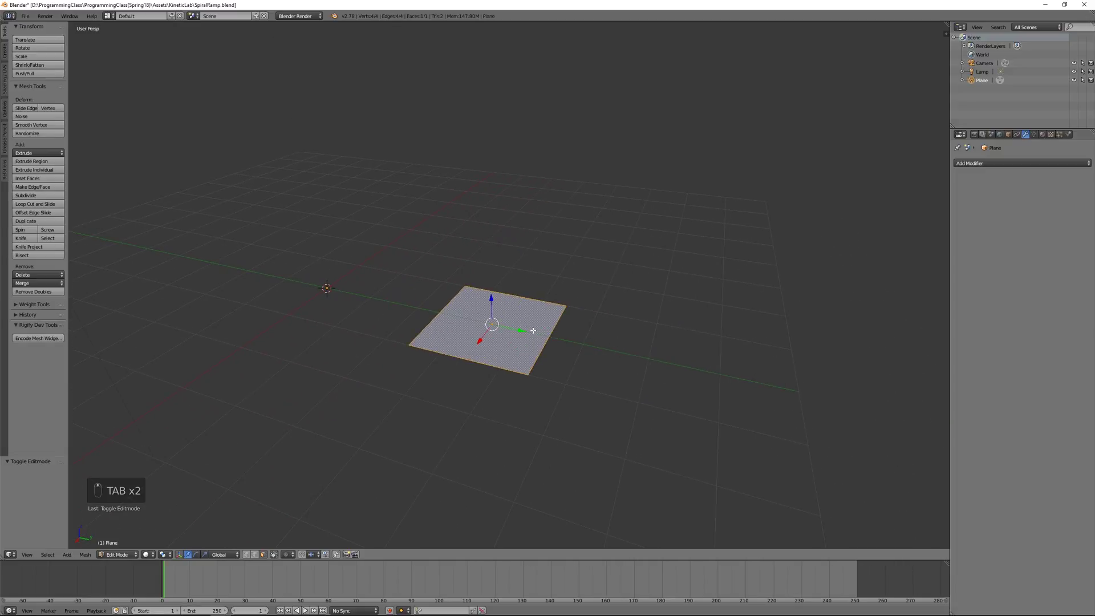
pyautogui.moveTo(524, 330); pyautogui.dragTo(651, 354)
pyautogui.moveTo(446, 323); pyautogui.dragTo(447, 276, button='middle')
pyautogui.press('Tab')
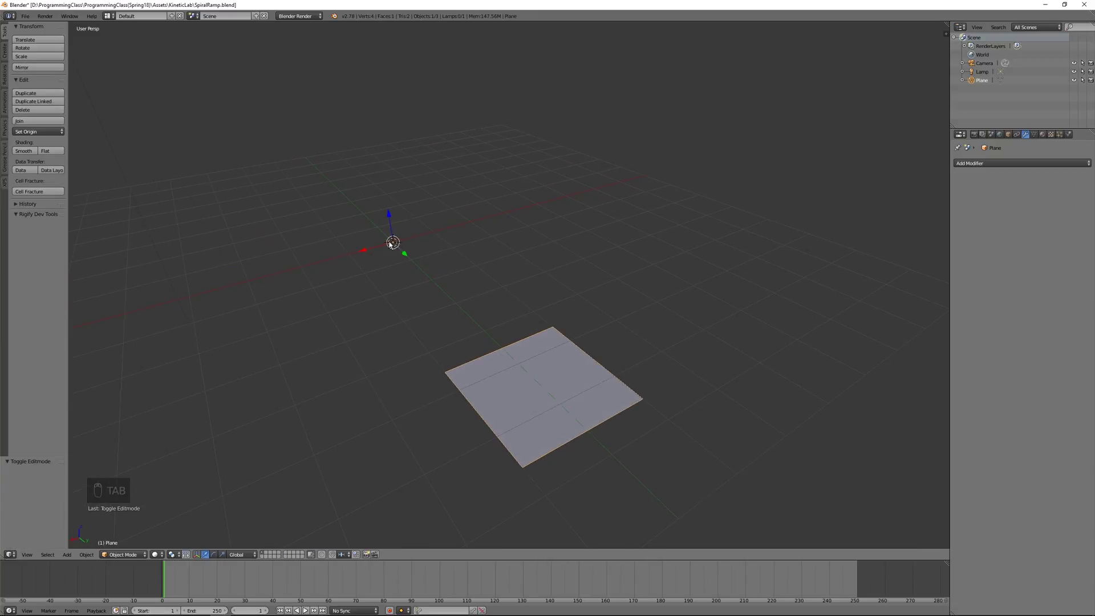
# - Add a Screw modifier to the plane and set its Screw value to 4.2
pyautogui.click(1010, 163)
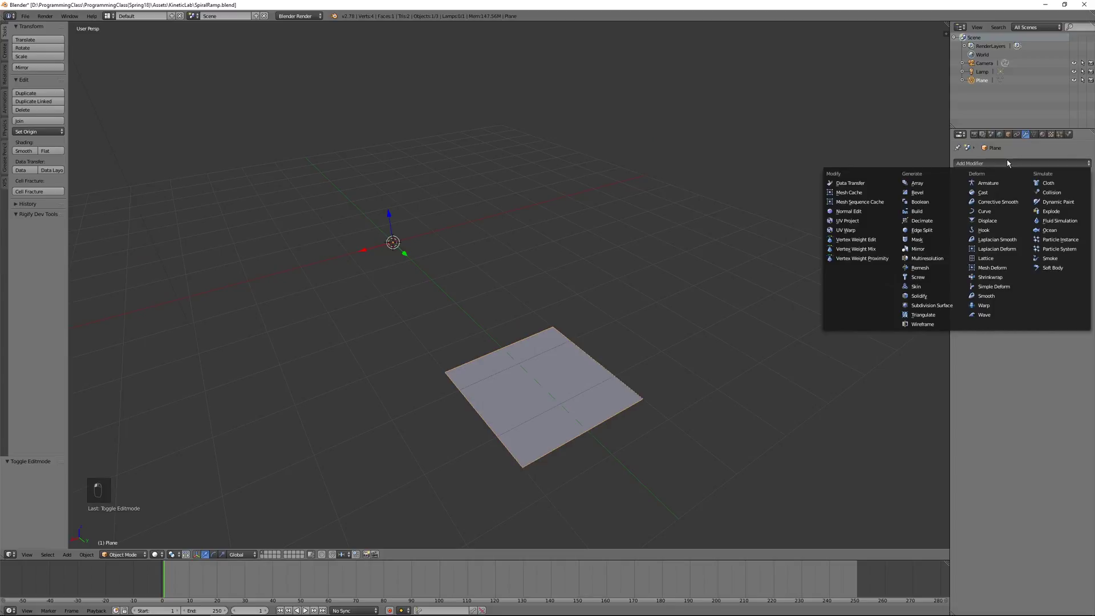
pyautogui.click(918, 278)
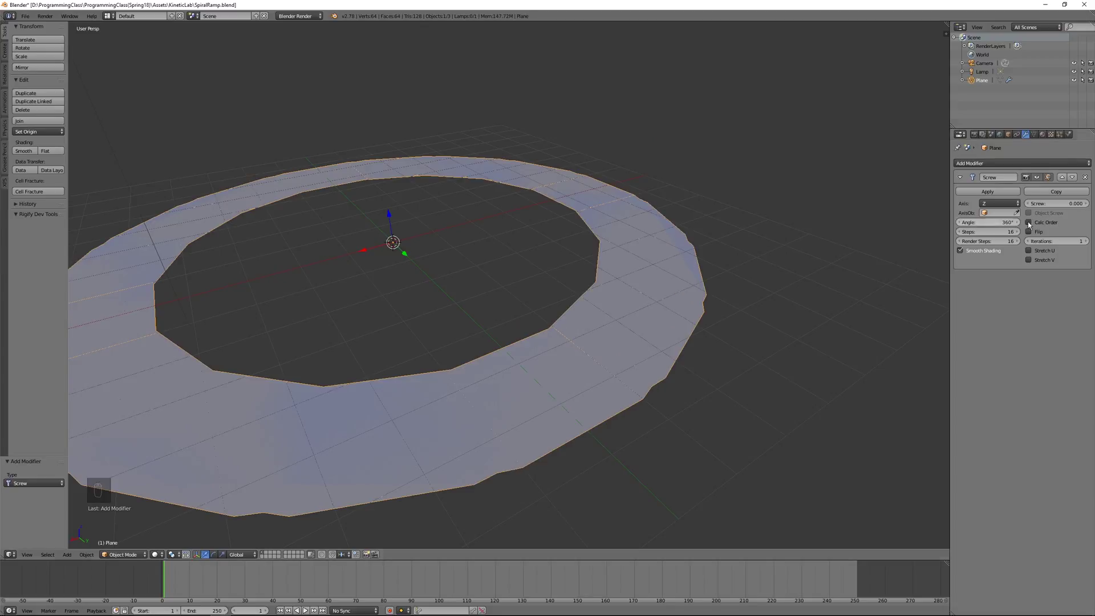
pyautogui.moveTo(1060, 204); pyautogui.dragTo(1093, 204)
pyautogui.moveTo(872, 283); pyautogui.dragTo(457, 394, button='middle')
# - In edit mode, rotate the plane's face 90° about the Y axis so it stands upright as the sweep profile
pyautogui.press('Tab')
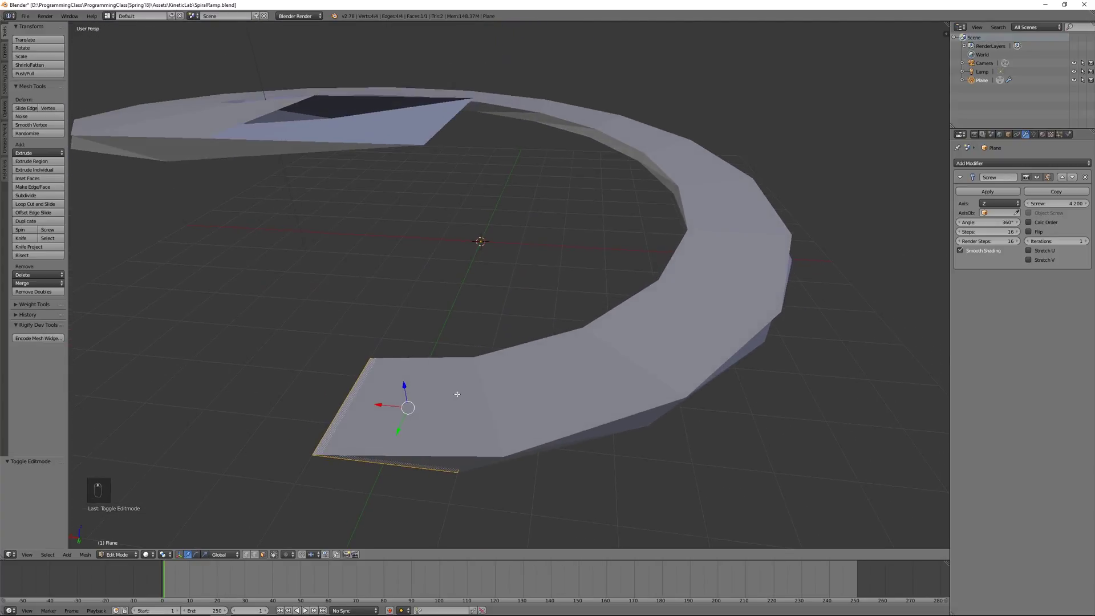
pyautogui.press('r')
pyautogui.click(415, 397)
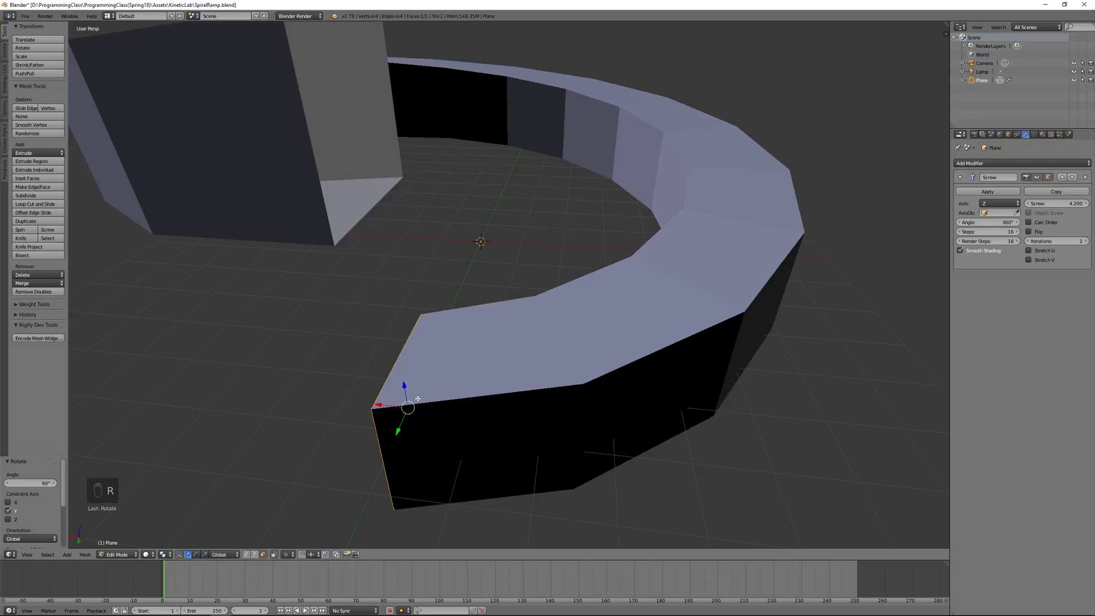
# - Set the Screw modifier's Screw value to 5.5 and its angle to 935.6°
pyautogui.scroll(-3, 427, 319)
pyautogui.moveTo(425, 318)
pyautogui.mouseDown(button='middle')
pyautogui.moveTo(326, 340)
pyautogui.moveTo(435, 310)
pyautogui.moveTo(421, 315)
pyautogui.mouseUp(button='middle')
pyautogui.moveTo(475, 217); pyautogui.dragTo(430, 215, button='middle')
pyautogui.scroll(4, 491, 216)
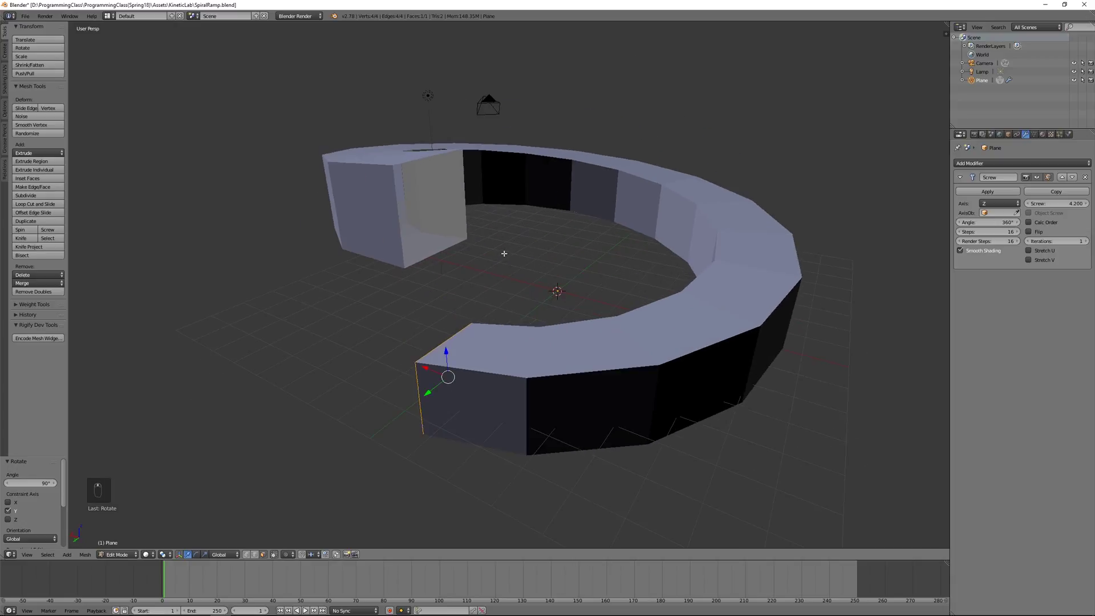
pyautogui.scroll(6, 507, 255)
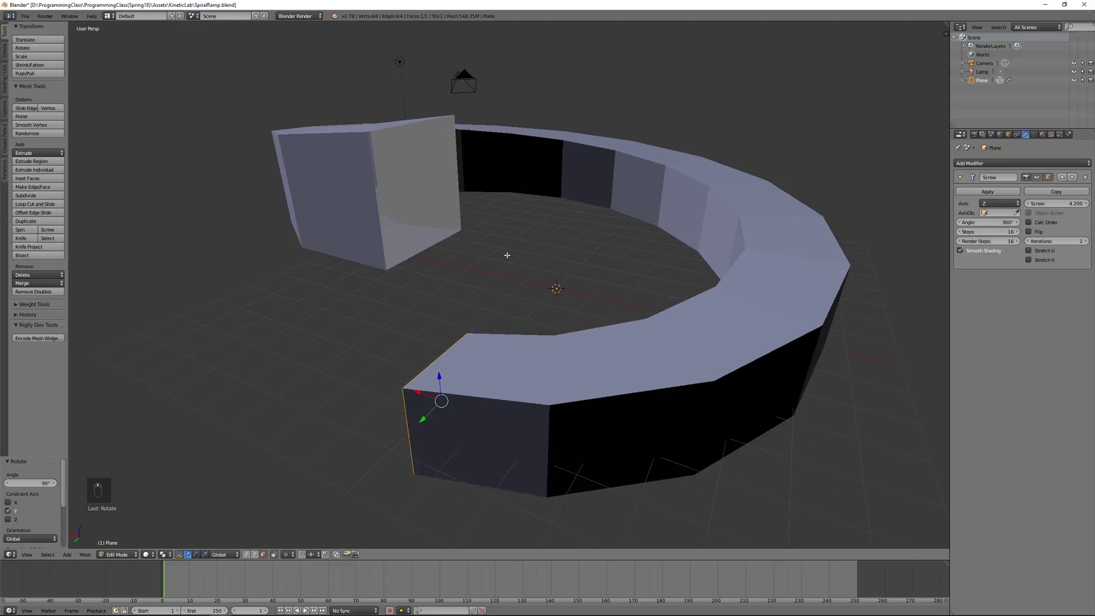
pyautogui.moveTo(472, 260); pyautogui.dragTo(519, 261, button='middle')
pyautogui.moveTo(1052, 203)
pyautogui.mouseDown()
pyautogui.moveTo(1083, 204)
pyautogui.moveTo(1065, 203)
pyautogui.mouseUp()
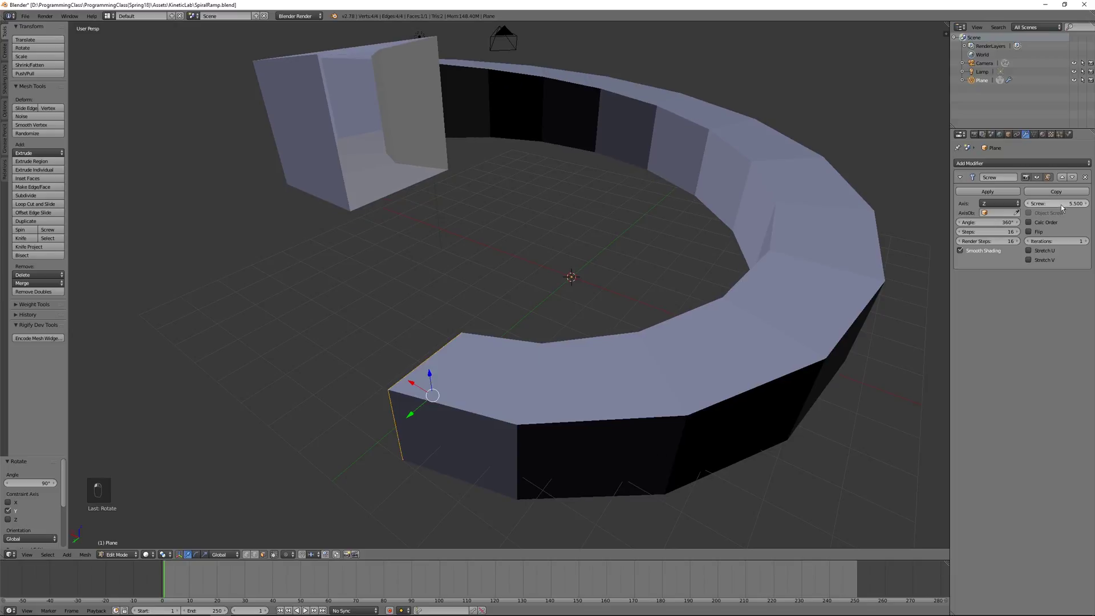
pyautogui.moveTo(997, 221); pyautogui.dragTo(1054, 221)
pyautogui.scroll(-5, 647, 228)
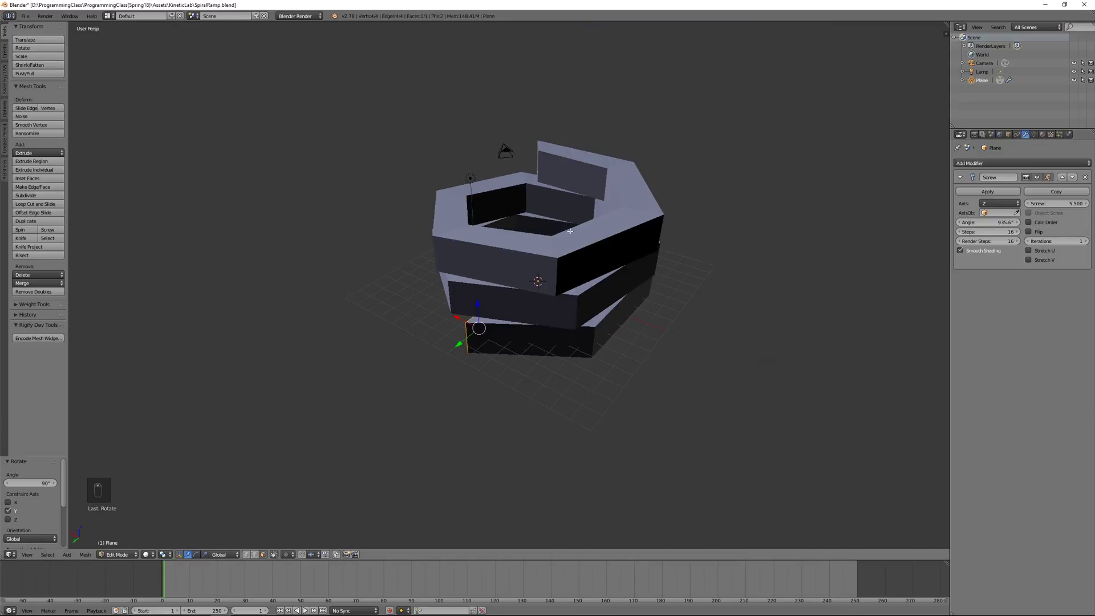
# - Smooth the spiral with 75 steps and stretch its coils apart with a Screw value of 13.1
pyautogui.scroll(4, 608, 239)
pyautogui.moveTo(990, 232); pyautogui.dragTo(1012, 231)
pyautogui.moveTo(704, 233); pyautogui.dragTo(708, 245, button='middle')
pyautogui.moveTo(1051, 204); pyautogui.dragTo(1087, 204)
pyautogui.scroll(-3, 604, 158)
pyautogui.moveTo(604, 158)
pyautogui.mouseDown(button='middle')
pyautogui.moveTo(616, 169)
pyautogui.moveTo(589, 173)
pyautogui.mouseUp(button='middle')
pyautogui.moveTo(1066, 204); pyautogui.dragTo(1077, 204)
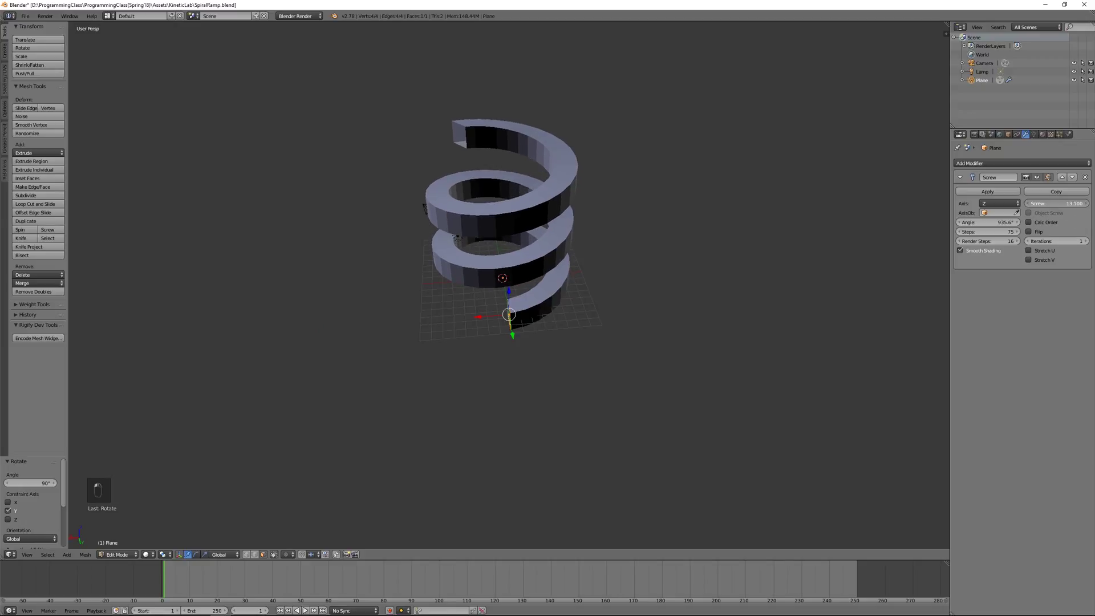
# - Add a Solidify modifier to the spiral with a thickness of 0.068
pyautogui.click(1000, 164)
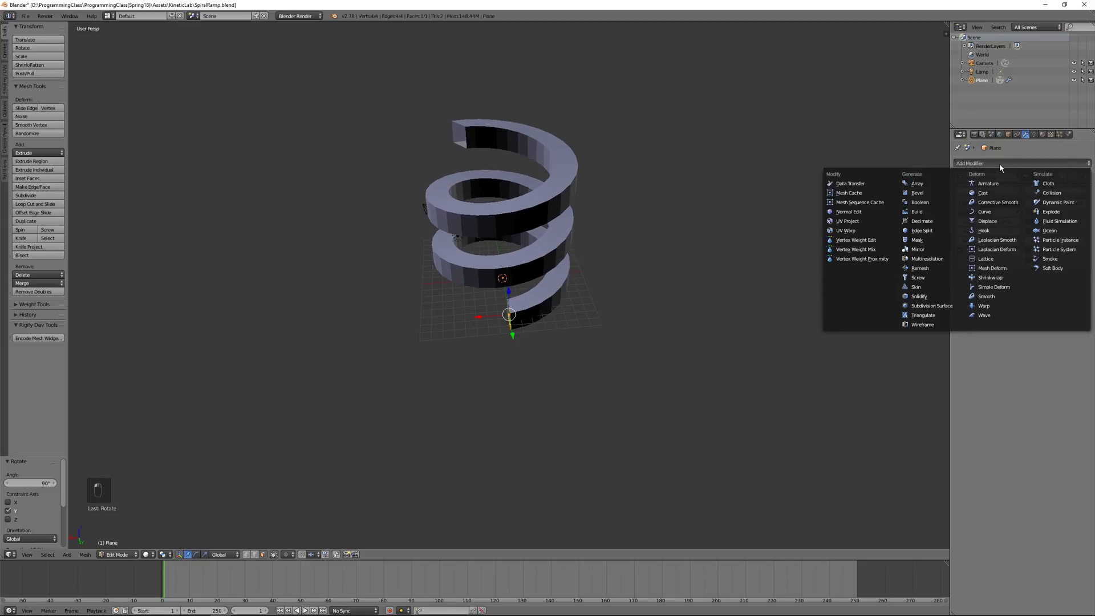
pyautogui.click(928, 297)
pyautogui.scroll(3, 580, 189)
pyautogui.moveTo(580, 189); pyautogui.dragTo(640, 188, button='middle')
pyautogui.scroll(3, 640, 189)
pyautogui.moveTo(991, 306); pyautogui.dragTo(1026, 306)
pyautogui.scroll(-4, 581, 235)
pyautogui.moveTo(581, 235); pyautogui.dragTo(528, 342, button='middle')
pyautogui.scroll(3, 559, 245)
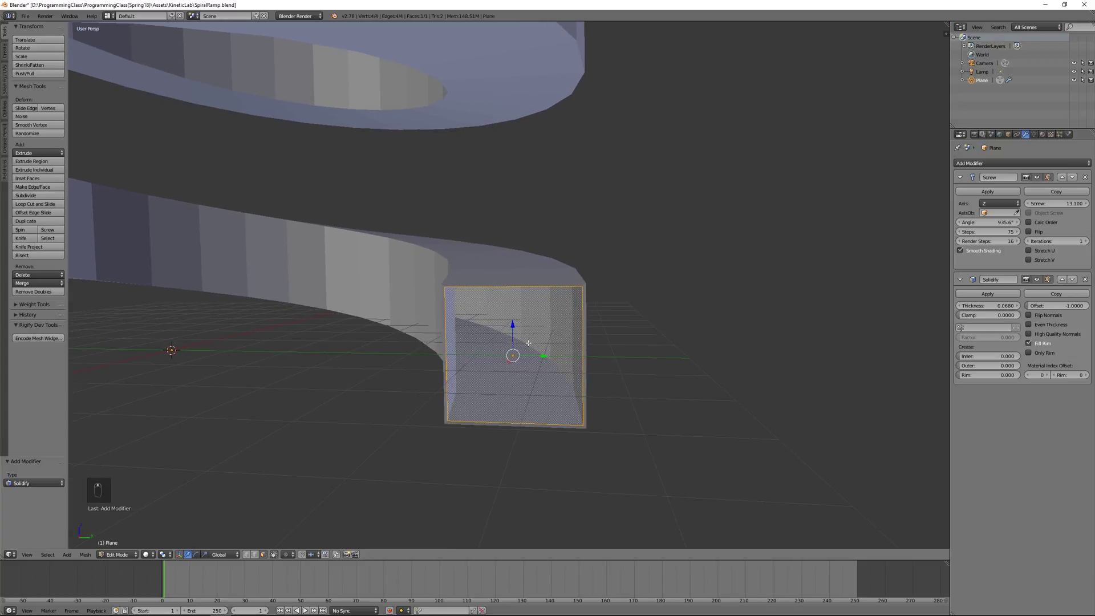
pyautogui.moveTo(515, 351); pyautogui.dragTo(427, 330, button='middle')
# - Add two evenly spaced vertical loop cuts to the square profile face at the spiral's lower end, without sliding them
pyautogui.press('Tab')
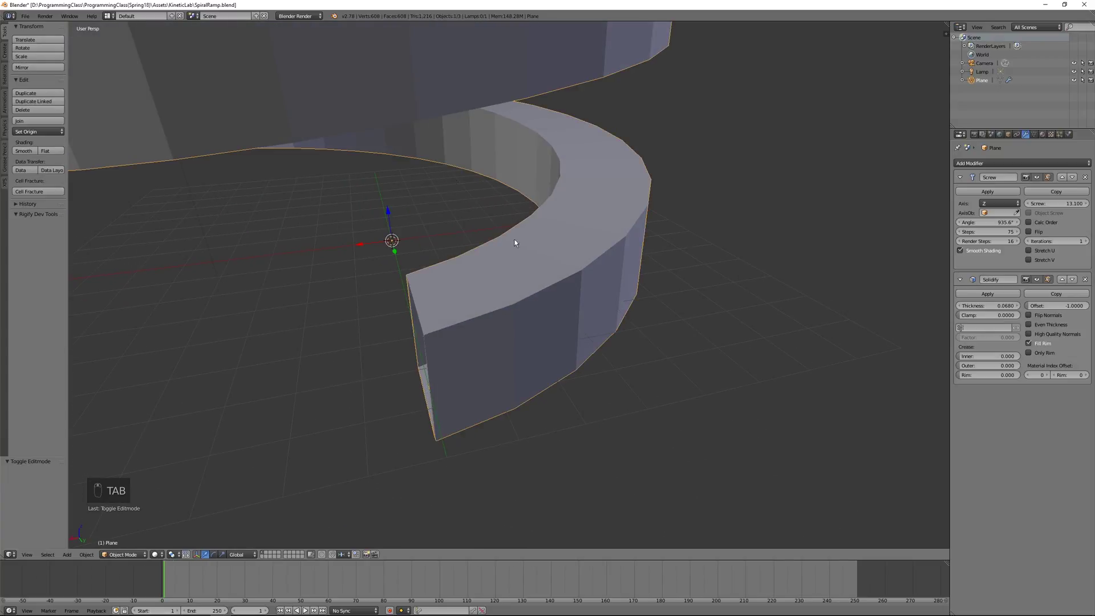
pyautogui.press('Tab')
pyautogui.moveTo(520, 275); pyautogui.dragTo(524, 349, button='middle')
pyautogui.scroll(1, 523, 349)
pyautogui.scroll(1, 523, 349)
pyautogui.scroll(-1, 523, 349)
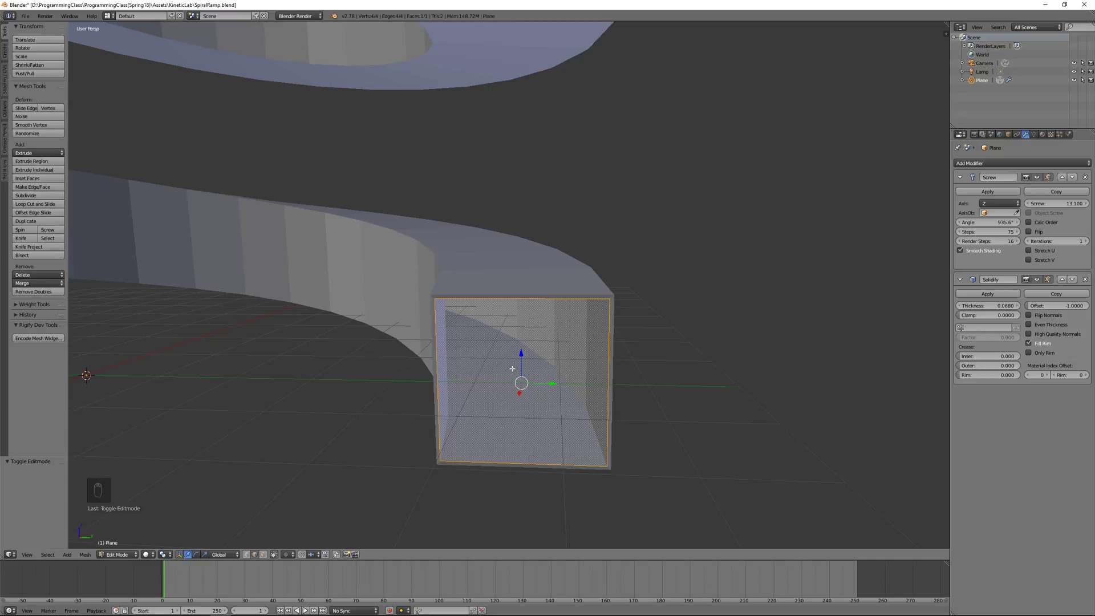
pyautogui.hotkey('ctrl', 'r')
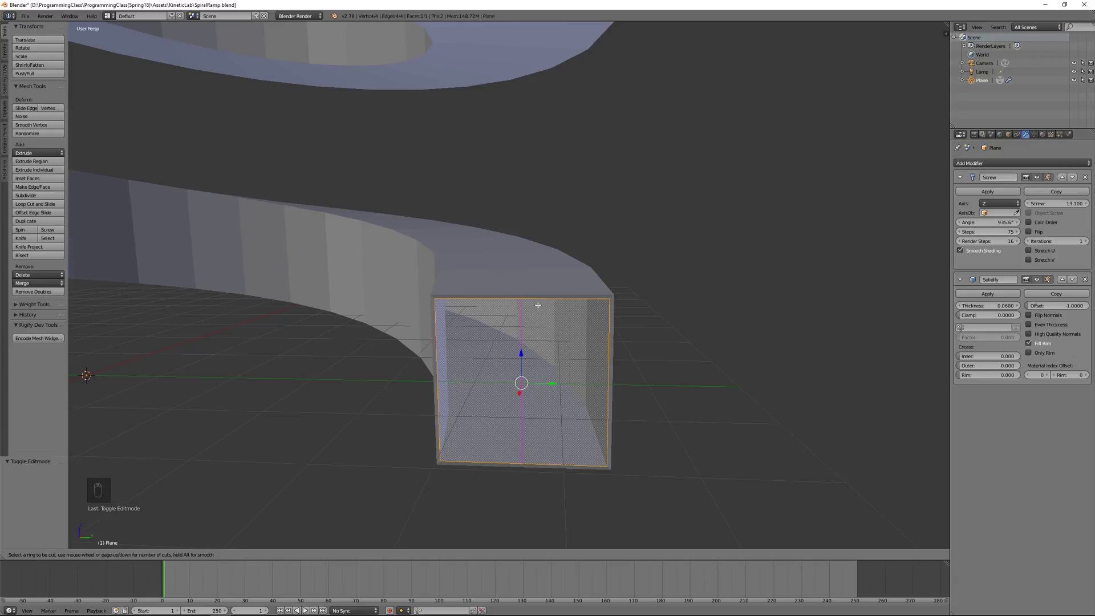
pyautogui.scroll(1, 509, 296)
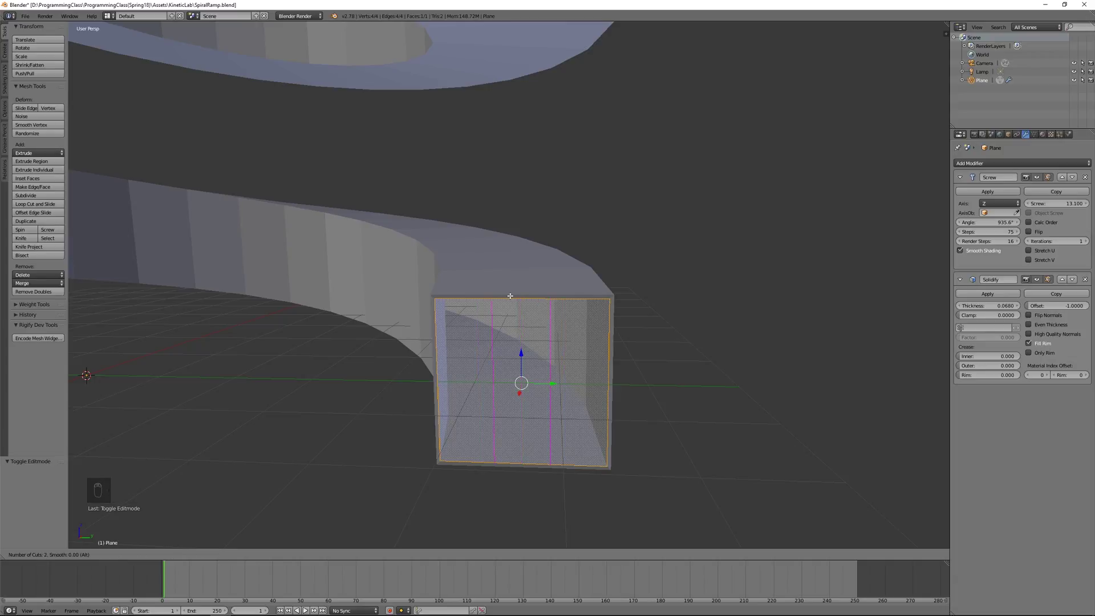
pyautogui.click(509, 295)
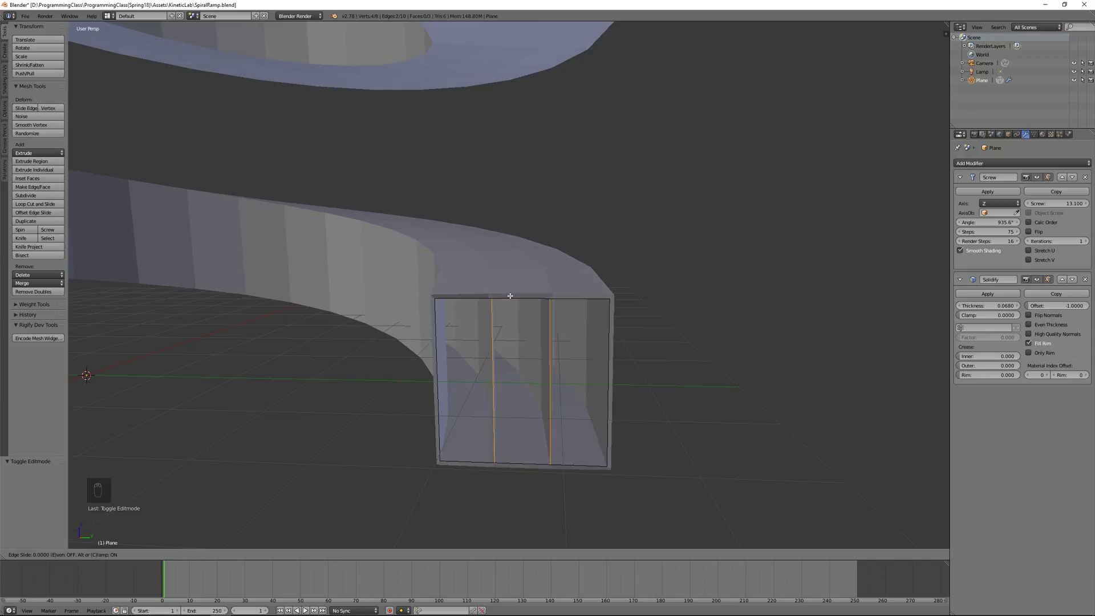
pyautogui.rightClick(510, 295)
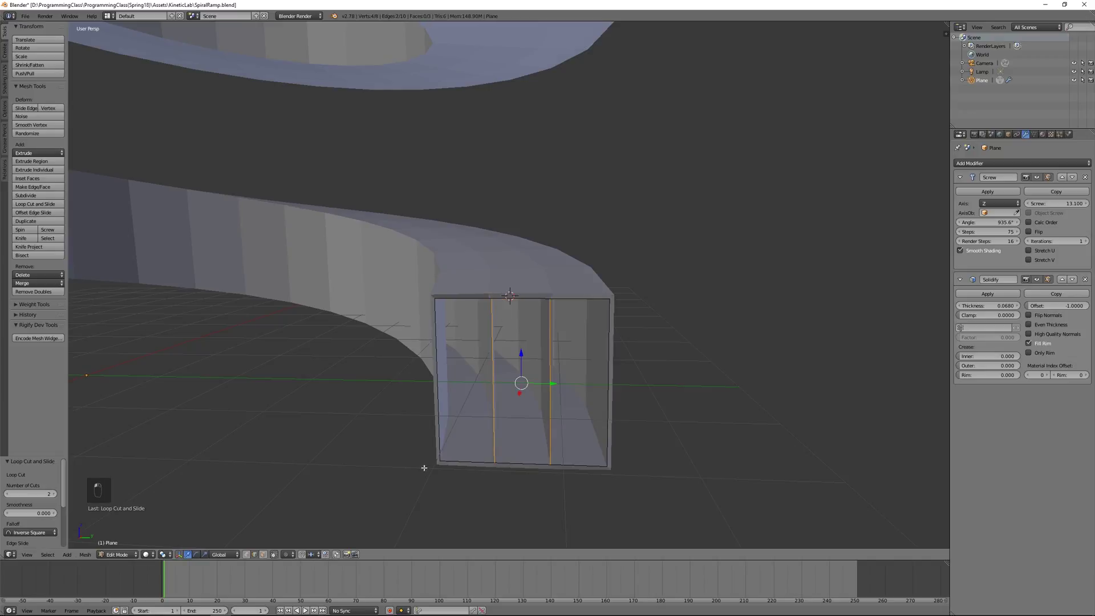
# - Add one centered horizontal loop cut across the profile face
pyautogui.hotkey('ctrl', 'r')
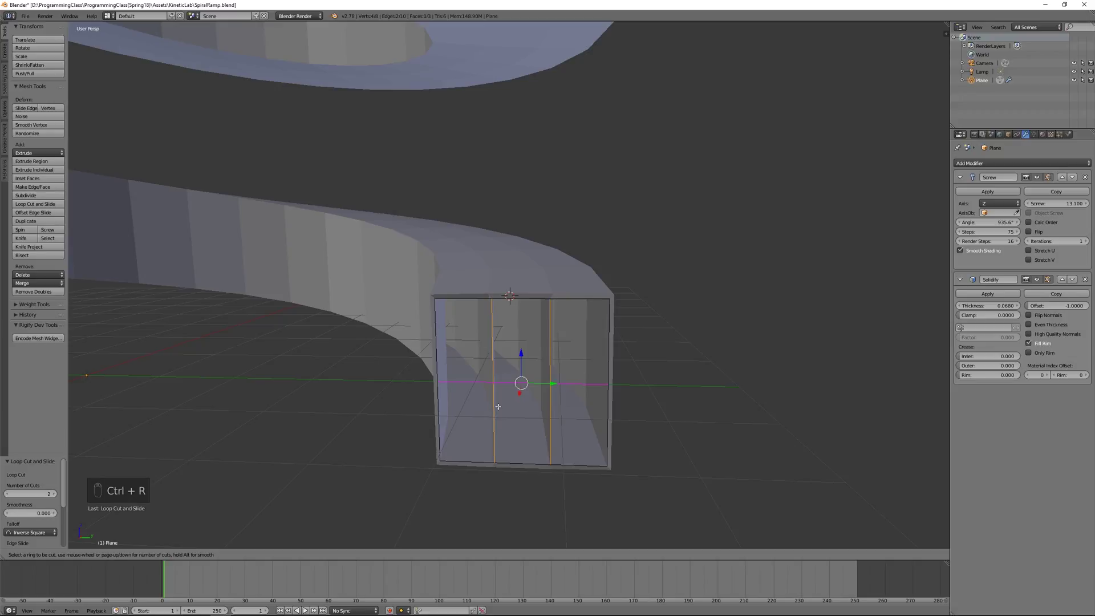
pyautogui.click(446, 383)
pyautogui.rightClick(446, 383)
# - Delete the middle and inner-side segments of the horizontal edge that divides the profile
pyautogui.moveTo(484, 383); pyautogui.dragTo(512, 339, button='middle')
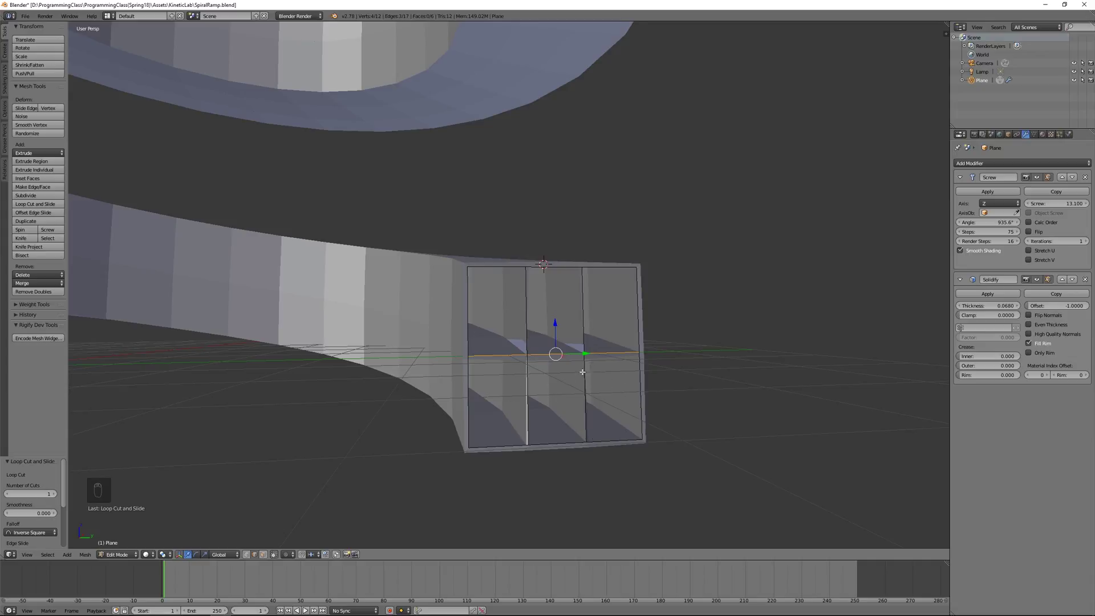
pyautogui.moveTo(586, 369); pyautogui.dragTo(551, 381, button='middle')
pyautogui.moveTo(455, 386); pyautogui.dragTo(544, 380, button='middle')
pyautogui.scroll(2, 544, 380)
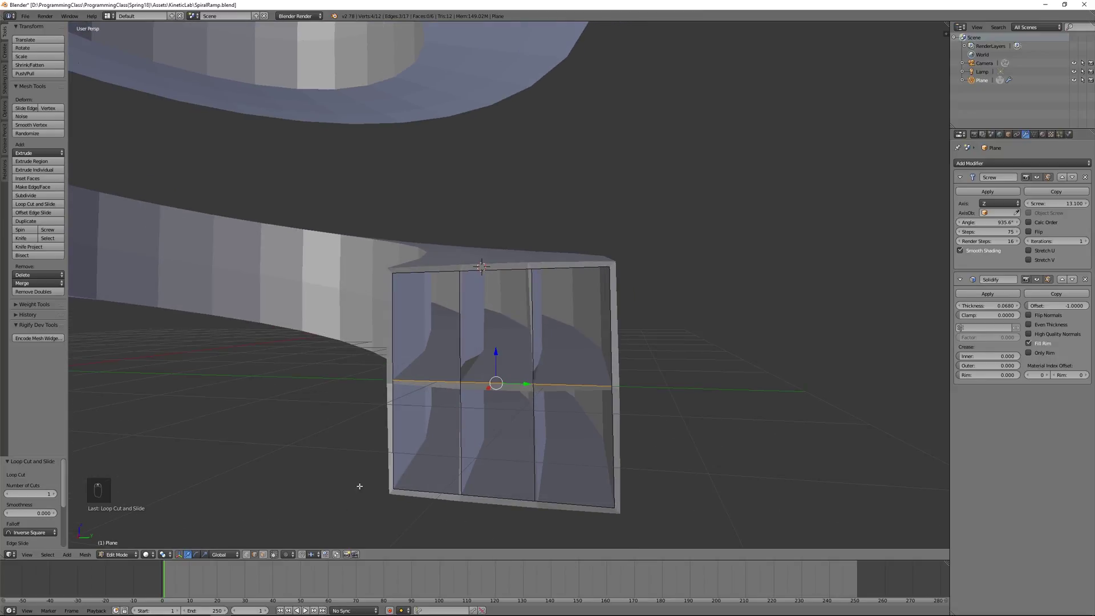
pyautogui.rightClick(480, 386)
pyautogui.press('x')
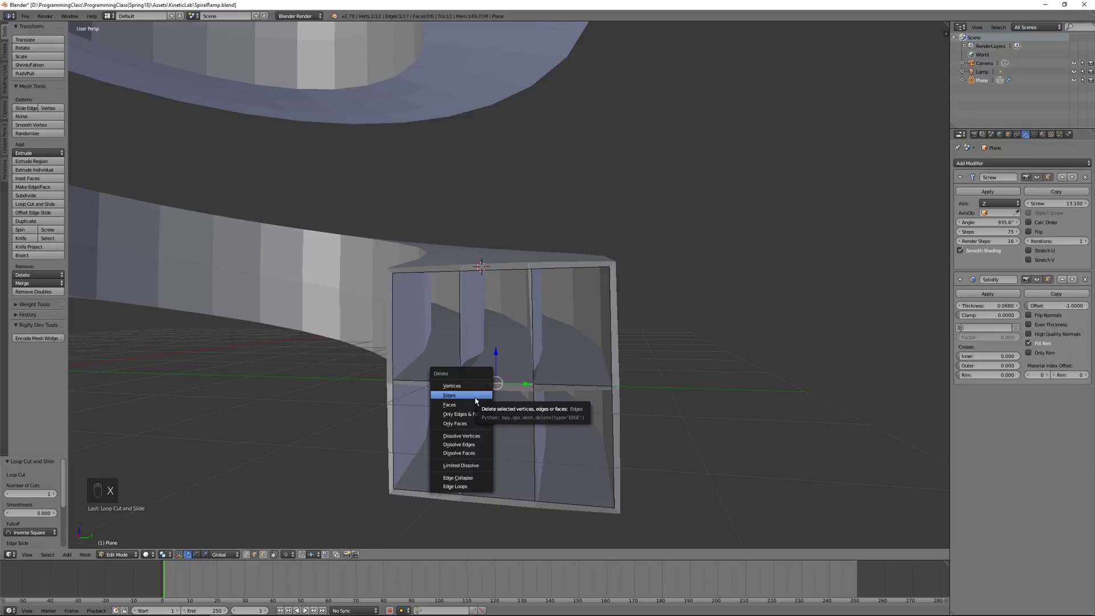
pyautogui.click(476, 395)
pyautogui.moveTo(475, 401); pyautogui.dragTo(462, 386, button='middle')
pyautogui.press('x')
pyautogui.click(463, 383)
# - Delete the upper and lower segments of the vertical divider edge nearer the spiral's axis
pyautogui.rightClick(496, 409)
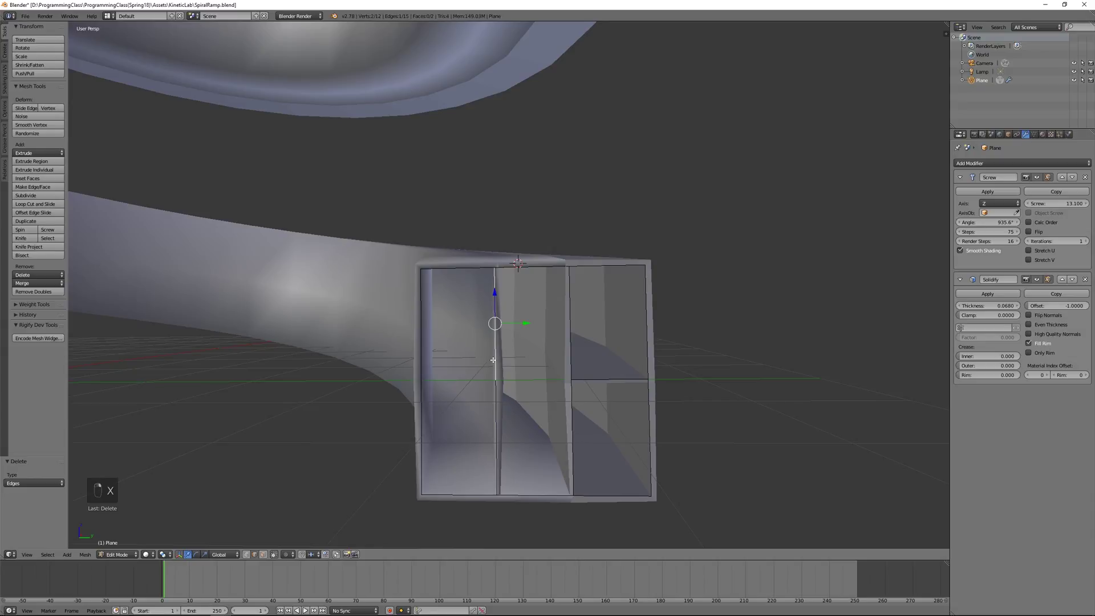
pyautogui.press('x')
pyautogui.click(492, 360)
pyautogui.rightClick(507, 427)
pyautogui.press('x')
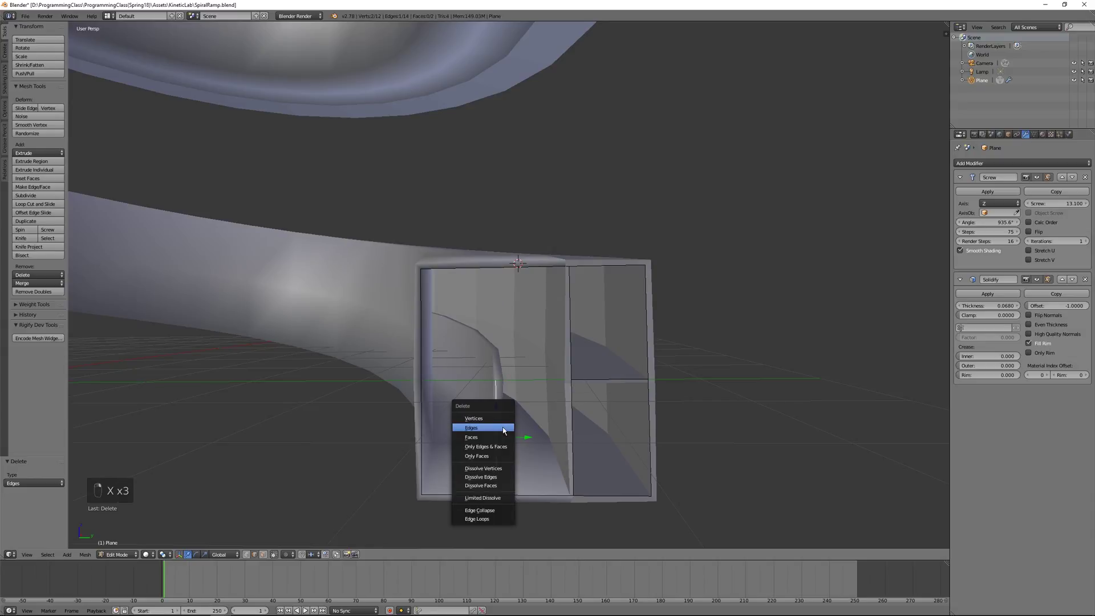
pyautogui.click(505, 428)
# - Delete both segments of the outer vertical divider and the last horizontal edge inside the profile
pyautogui.rightClick(575, 332)
pyautogui.press('x')
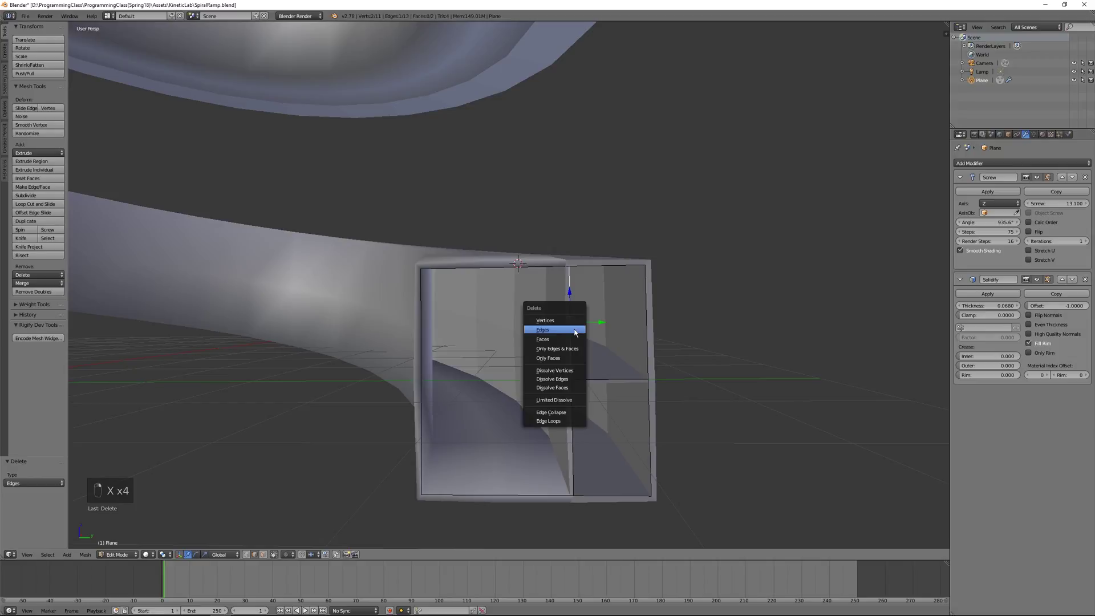
pyautogui.click(575, 332)
pyautogui.rightClick(569, 410)
pyautogui.press('x')
pyautogui.click(570, 409)
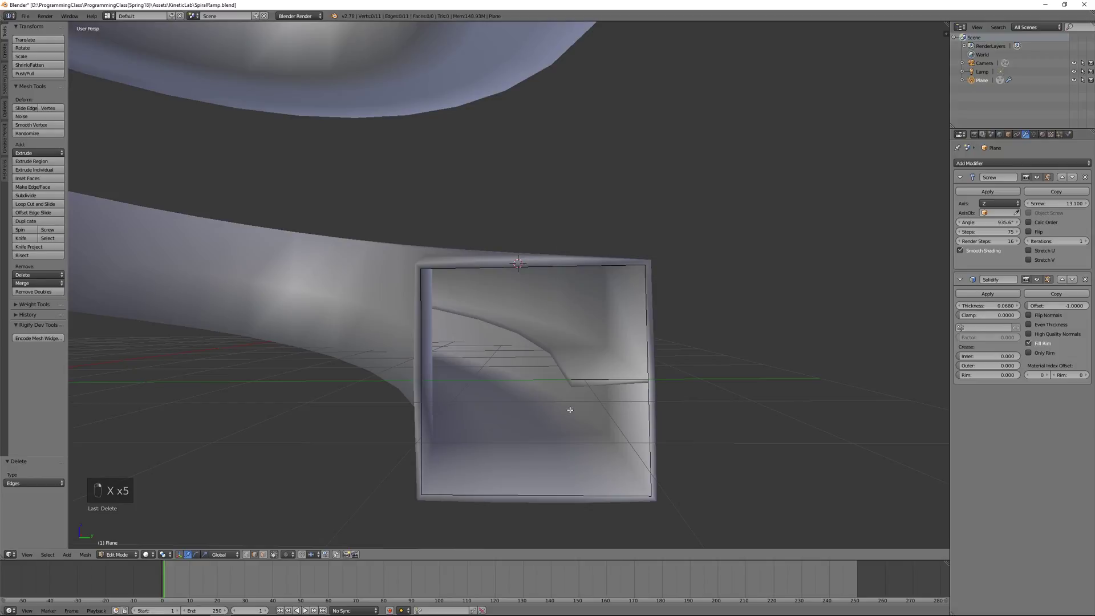
pyautogui.rightClick(601, 378)
pyautogui.press('x')
pyautogui.click(601, 377)
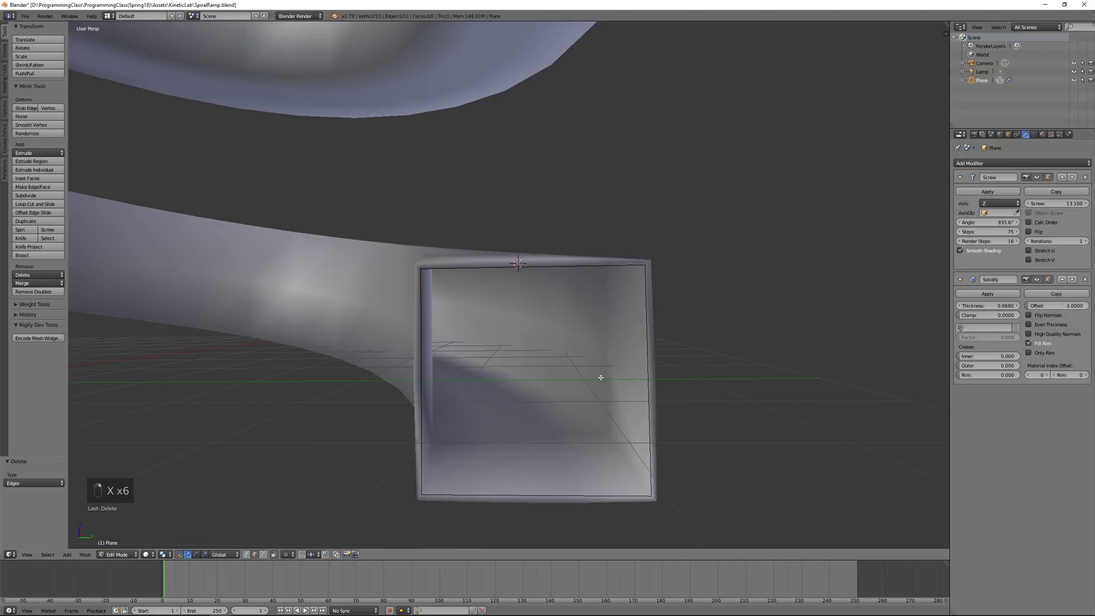
# - Delete the three edges along the top of the profile to open the ramp into a U-shaped channel
pyautogui.rightClick(482, 266)
pyautogui.press('x')
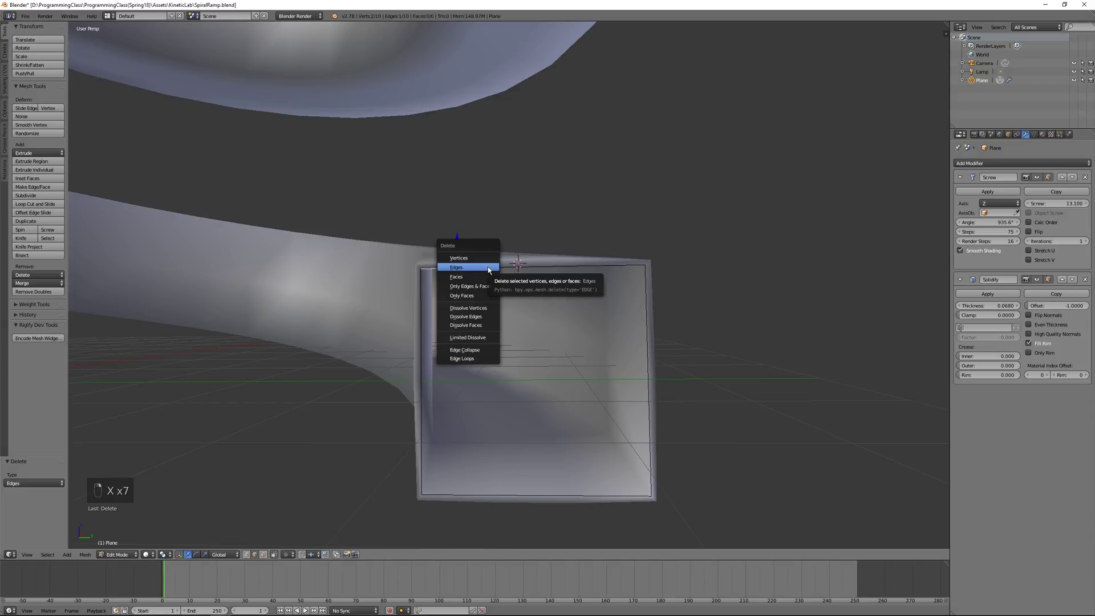
pyautogui.click(489, 264)
pyautogui.rightClick(546, 265)
pyautogui.press('x')
pyautogui.click(547, 264)
pyautogui.rightClick(600, 265)
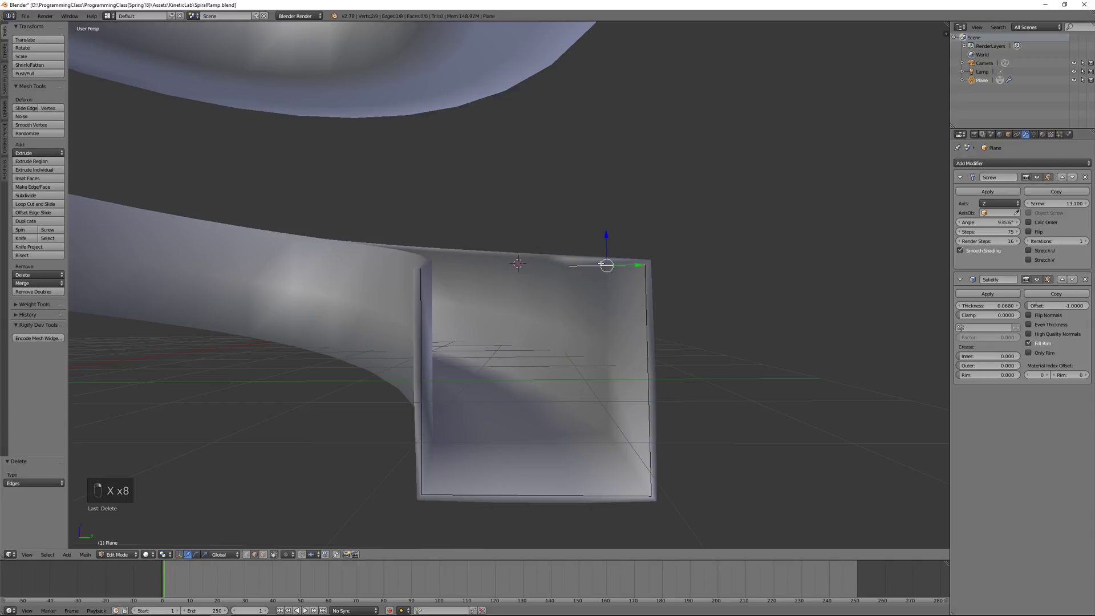
pyautogui.press('x')
pyautogui.click(601, 265)
# - Lower the top vertices of both channel walls by 0.33 along the Z axis
pyautogui.moveTo(611, 272); pyautogui.dragTo(532, 349, button='middle')
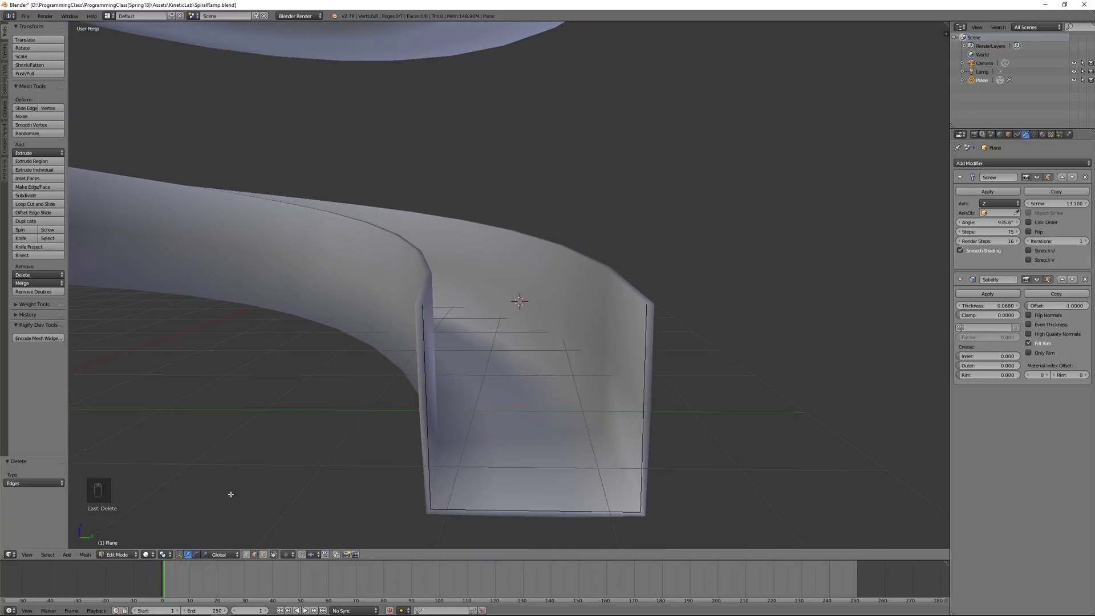
pyautogui.rightClick(421, 302)
pyautogui.keyDown('shift'); pyautogui.rightClick(644, 303); pyautogui.keyUp('shift')
pyautogui.moveTo(534, 276); pyautogui.dragTo(534, 310)
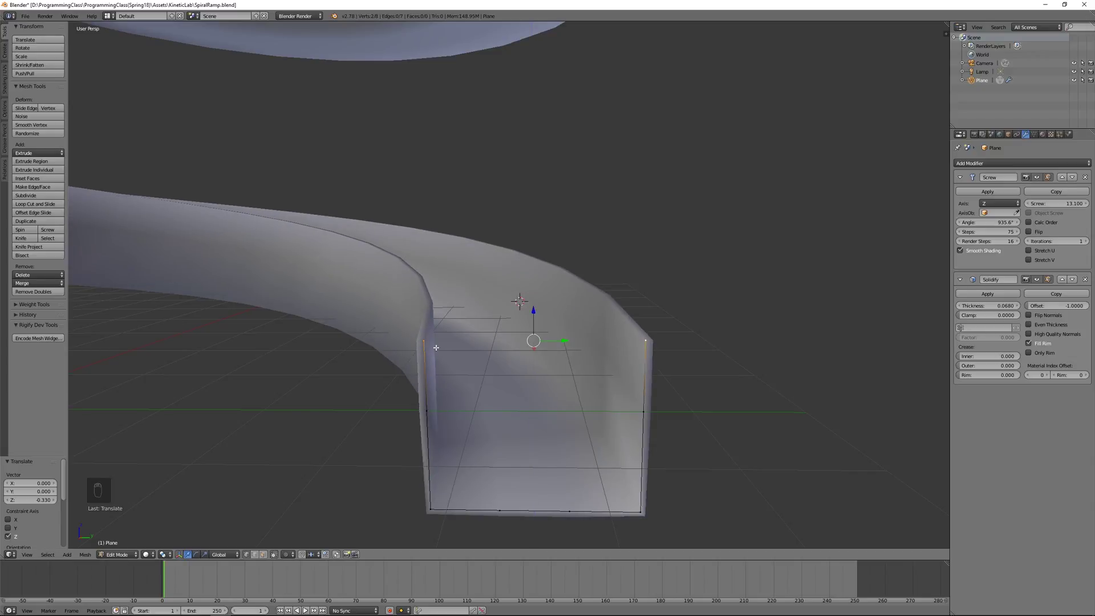
# - Dissolve the middle vertices of both side walls in the channel profile
pyautogui.rightClick(425, 410)
pyautogui.press('x')
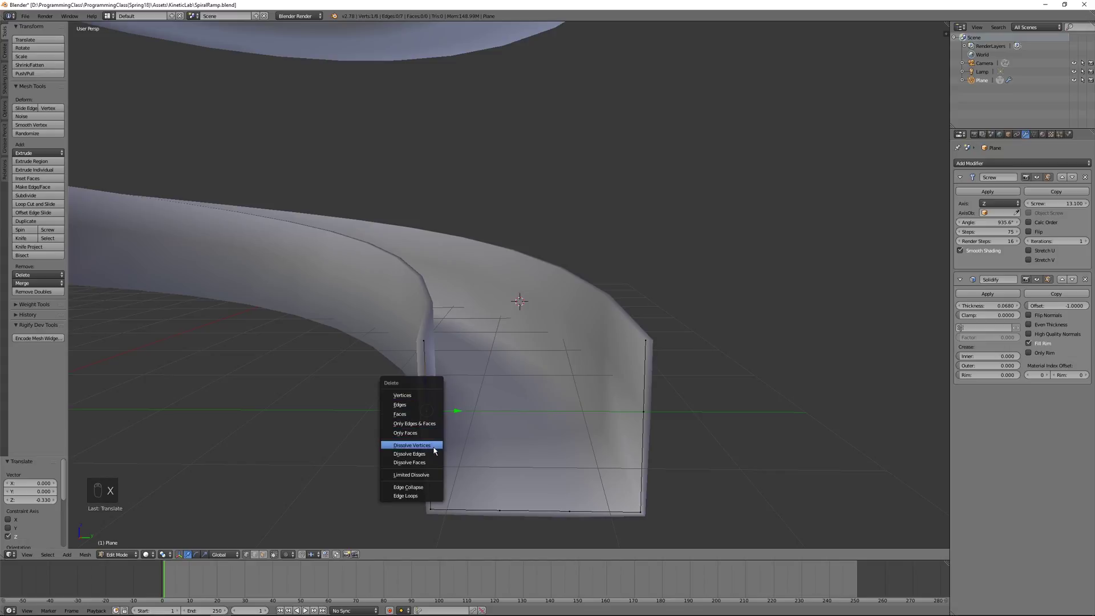
pyautogui.click(433, 448)
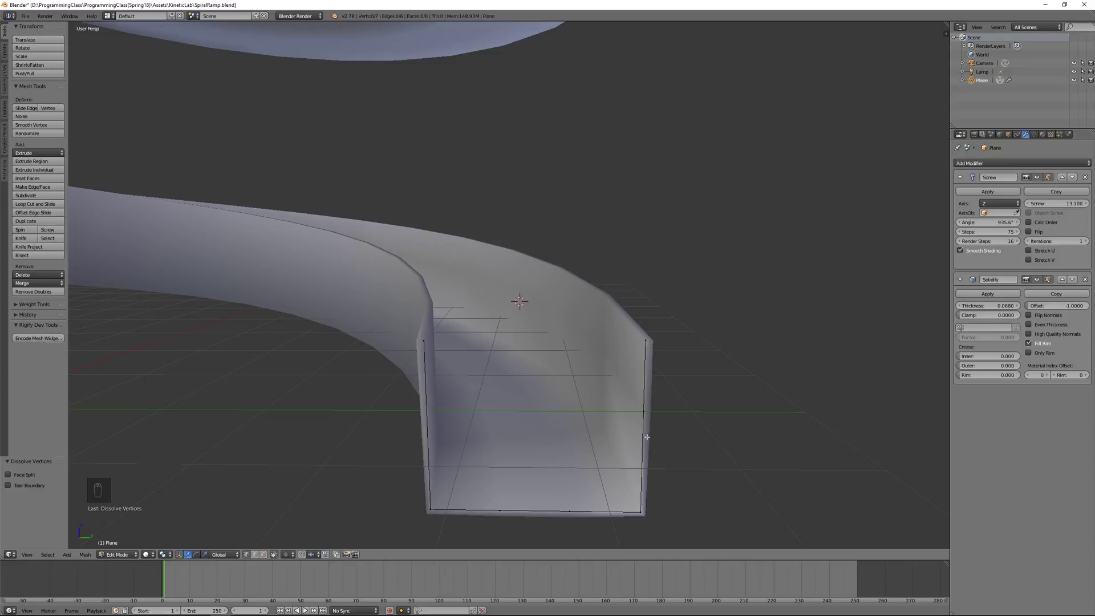
pyautogui.rightClick(646, 412)
pyautogui.press('x')
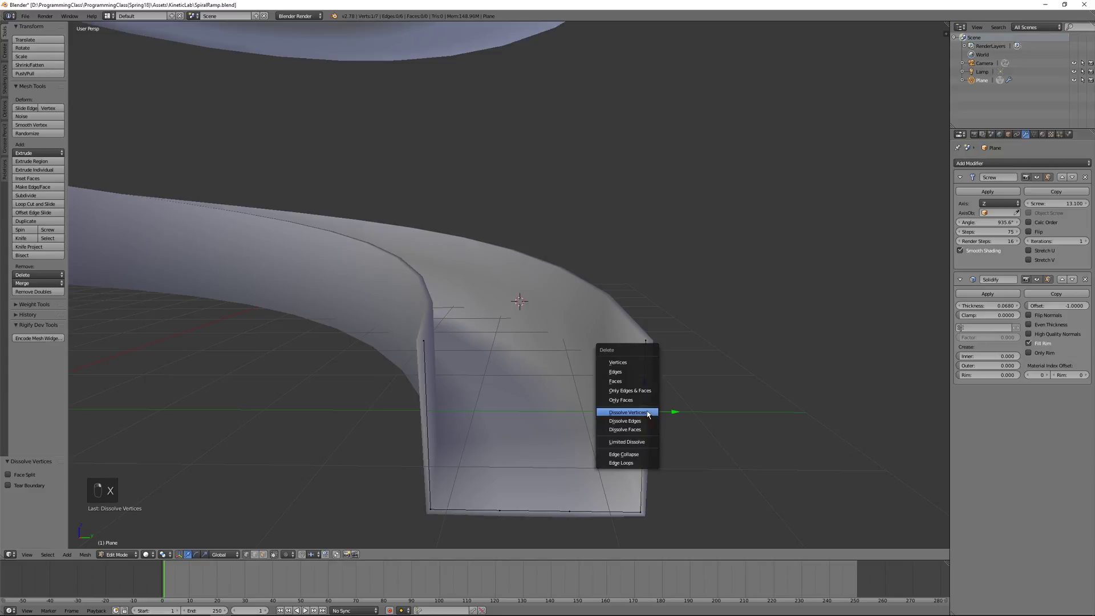
pyautogui.click(647, 363)
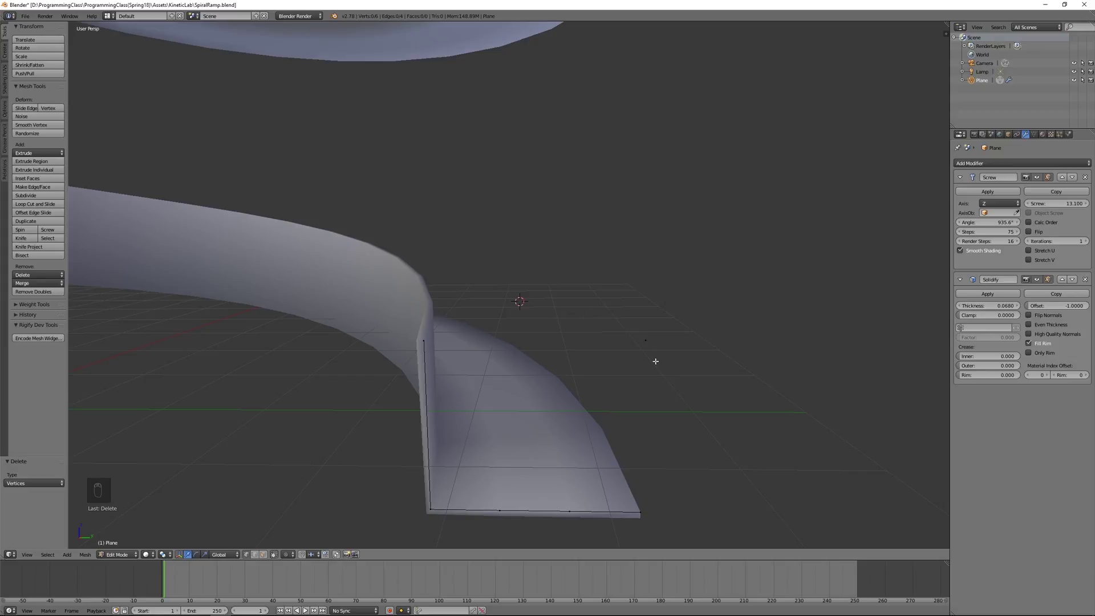
pyautogui.hotkey('ctrl', 'z')
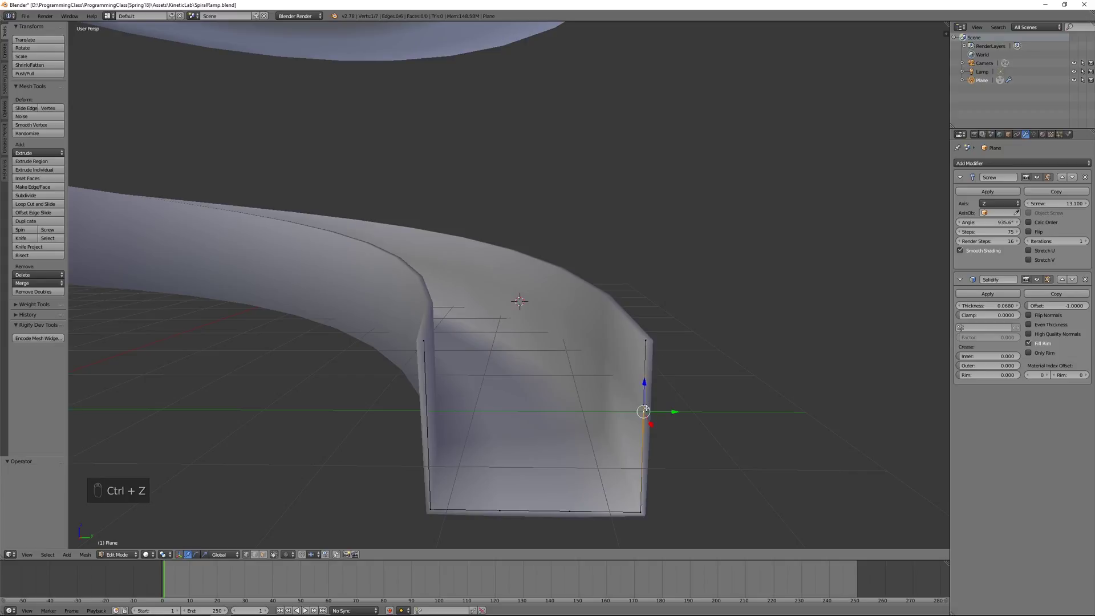
pyautogui.press('x')
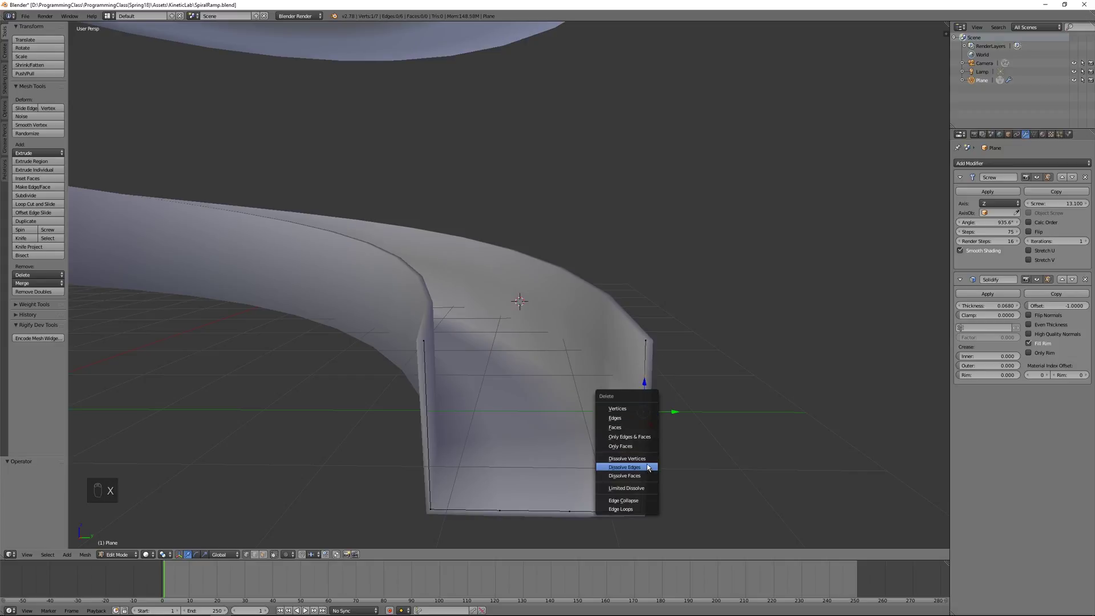
pyautogui.click(648, 459)
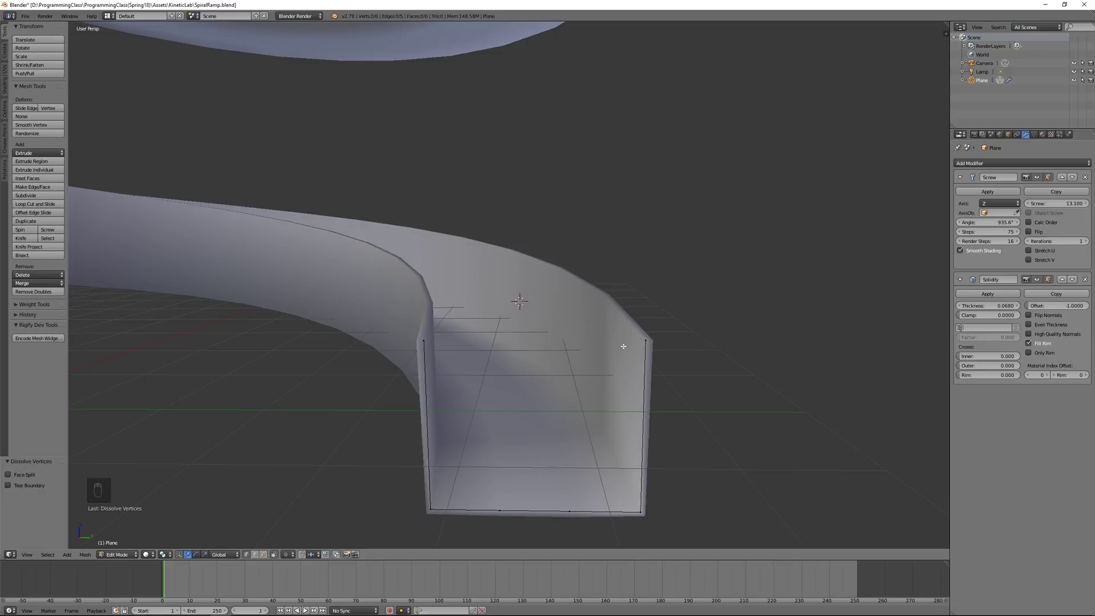
# - Lower the top vertices of both channel walls along the Z axis to make the walls shallower, and leave Edit Mode
pyautogui.moveTo(614, 473); pyautogui.dragTo(442, 366, button='middle')
pyautogui.click(401, 344)
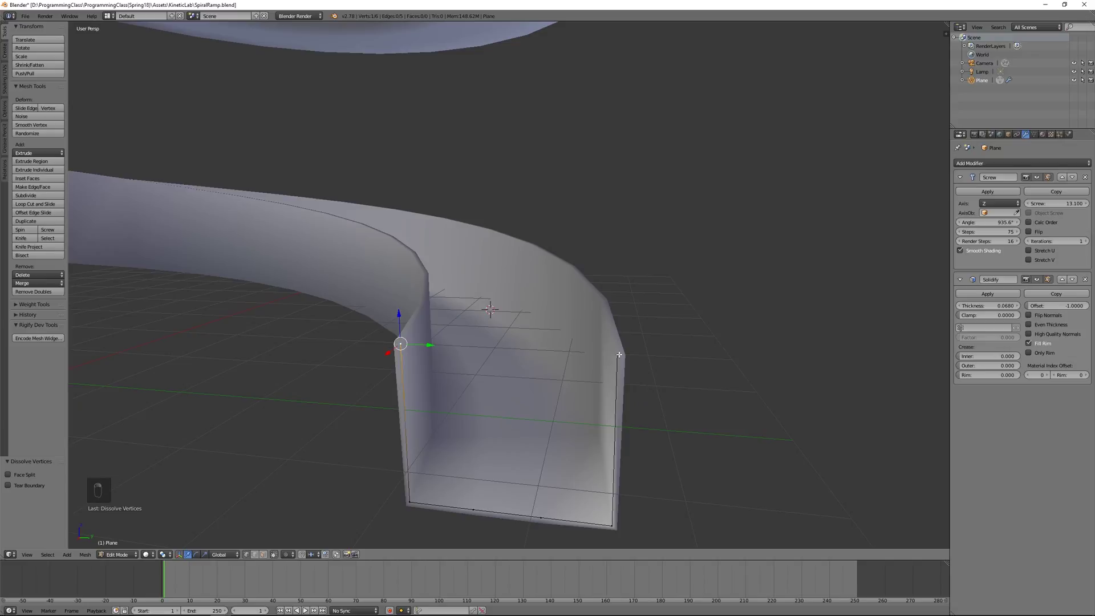
pyautogui.keyDown('shift'); pyautogui.click(618, 355); pyautogui.keyUp('shift')
pyautogui.moveTo(501, 317); pyautogui.dragTo(512, 445)
pyautogui.scroll(-6, 512, 432)
pyautogui.moveTo(491, 330); pyautogui.dragTo(580, 373, button='middle')
pyautogui.press('Tab')
pyautogui.scroll(2, 506, 278)
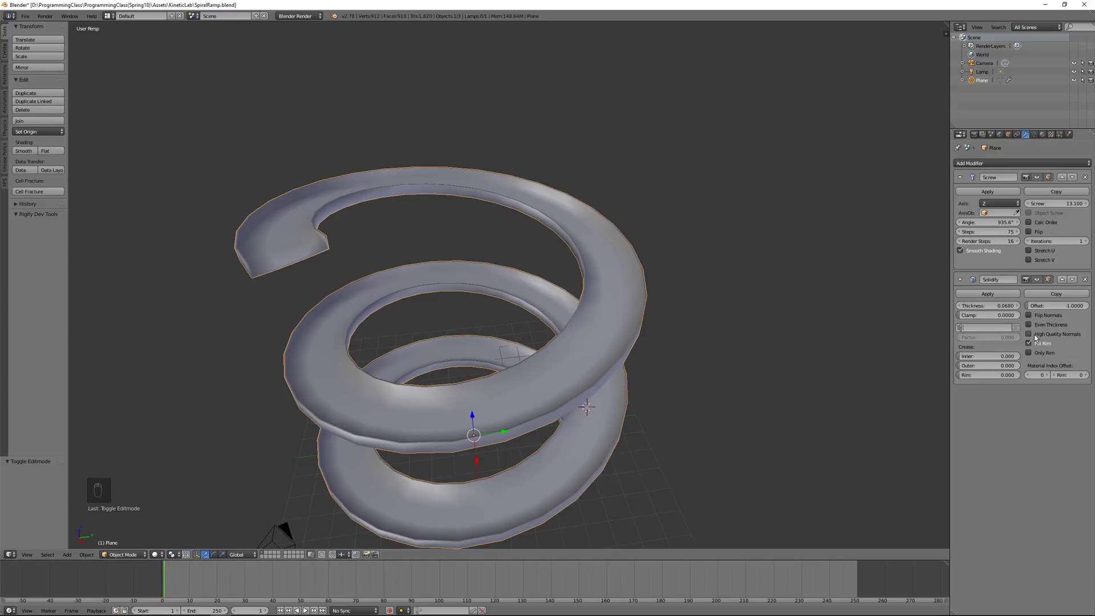
# - Set the Screw modifier's screw height to 15.8 and its angle to 1376.9° to add more turns to the spiral
pyautogui.moveTo(1057, 203)
pyautogui.mouseDown()
pyautogui.moveTo(1083, 203)
pyautogui.moveTo(1015, 203)
pyautogui.moveTo(1080, 203)
pyautogui.moveTo(1051, 206)
pyautogui.mouseUp()
pyautogui.moveTo(984, 222); pyautogui.dragTo(1020, 222)
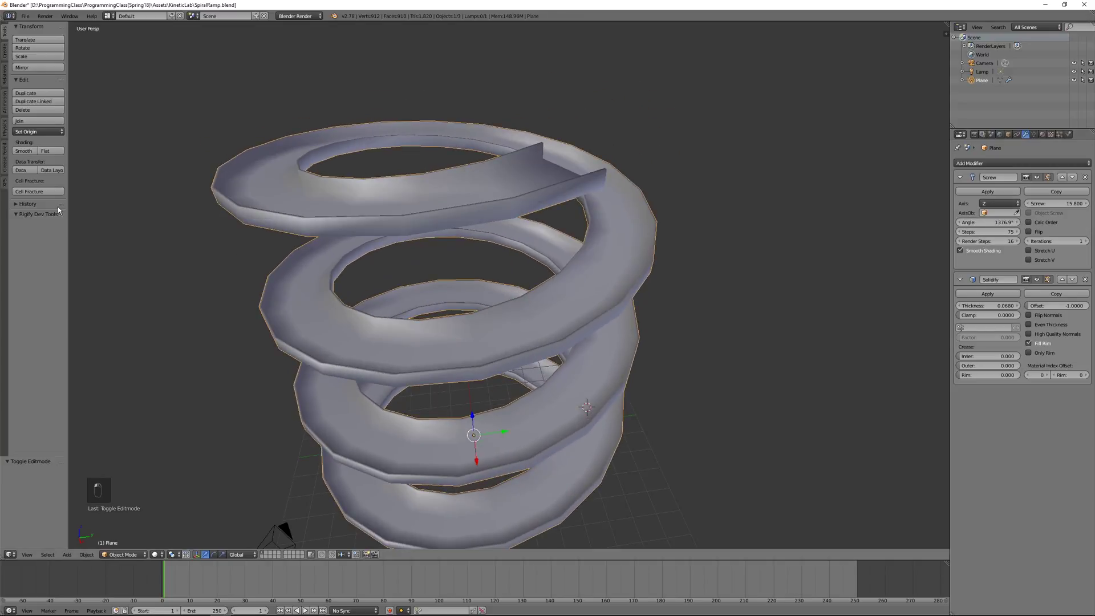
pyautogui.scroll(-5, 367, 313)
pyautogui.moveTo(367, 313); pyautogui.dragTo(446, 386, button='middle')
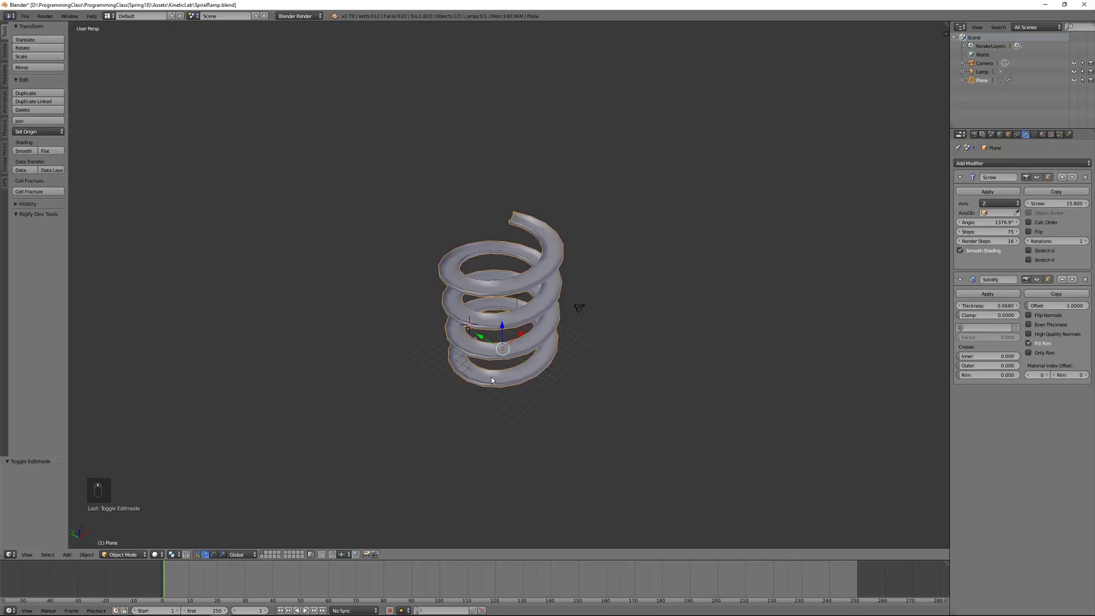
pyautogui.scroll(3, 525, 372)
pyautogui.moveTo(525, 371); pyautogui.dragTo(626, 345, button='middle')
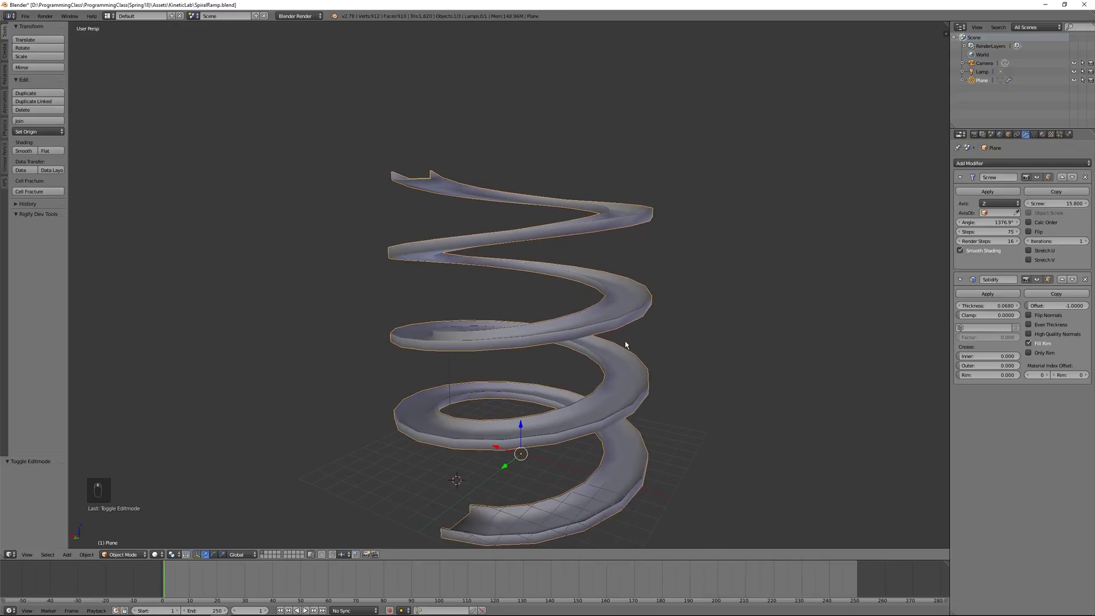
# - Examine the spiral ramp's channel and its lower end from several angles and distances
pyautogui.press('Tab')
pyautogui.moveTo(494, 457); pyautogui.dragTo(470, 381, button='middle')
pyautogui.scroll(4, 448, 446)
pyautogui.scroll(-2, 450, 446)
pyautogui.scroll(-2, 450, 447)
pyautogui.moveTo(450, 446); pyautogui.dragTo(518, 442, button='middle')
pyautogui.scroll(3, 518, 441)
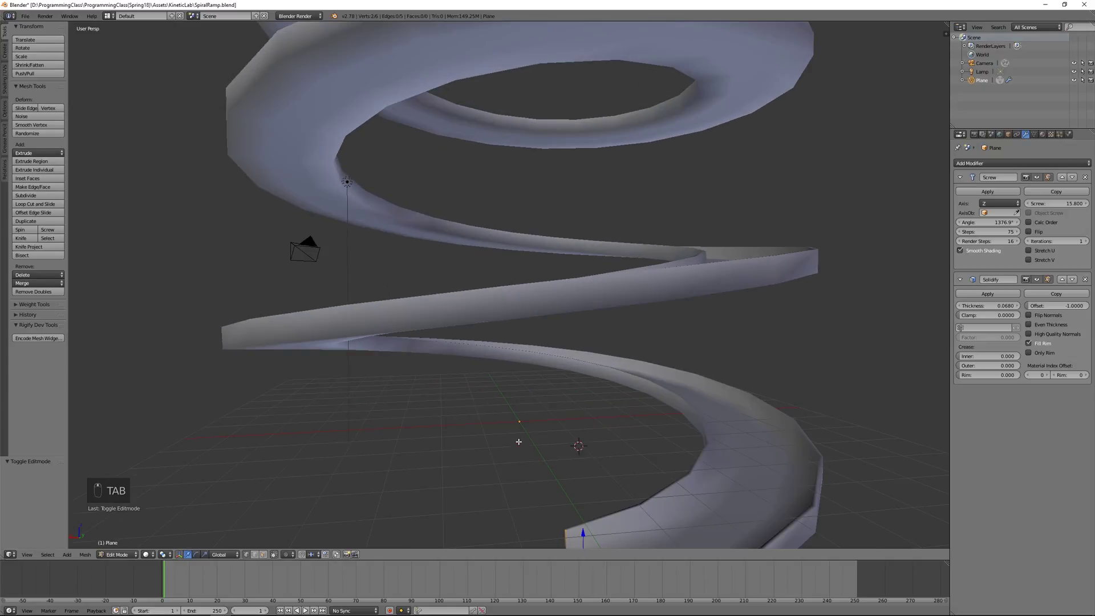
pyautogui.scroll(1, 570, 471)
pyautogui.keyDown('shift'); pyautogui.moveTo(574, 474); pyautogui.dragTo(485, 342, button='middle'); pyautogui.keyUp('shift')
pyautogui.moveTo(428, 482); pyautogui.dragTo(494, 434, button='middle')
pyautogui.moveTo(612, 410); pyautogui.dragTo(490, 317, button='middle')
pyautogui.scroll(3, 484, 331)
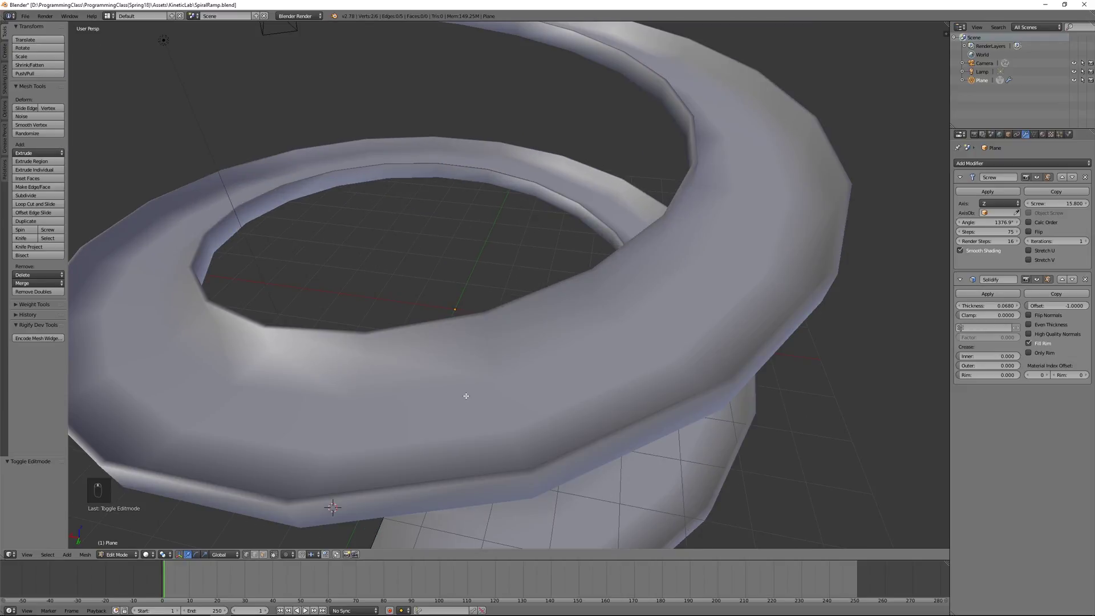
pyautogui.scroll(-4, 466, 395)
pyautogui.moveTo(466, 396); pyautogui.dragTo(528, 380, button='middle')
pyautogui.scroll(3, 559, 420)
pyautogui.scroll(-4, 569, 416)
pyautogui.press('Tab')
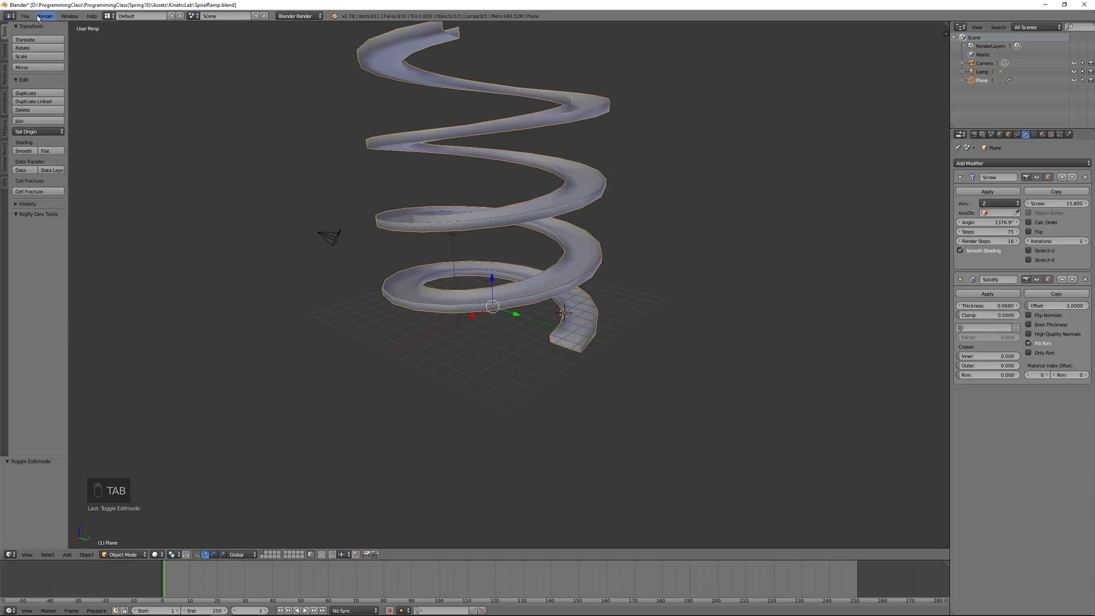
# - Save the SpiralRamp Blender file and switch to the KineticLab project in Unity
pyautogui.click(25, 16)
pyautogui.click(34, 82)
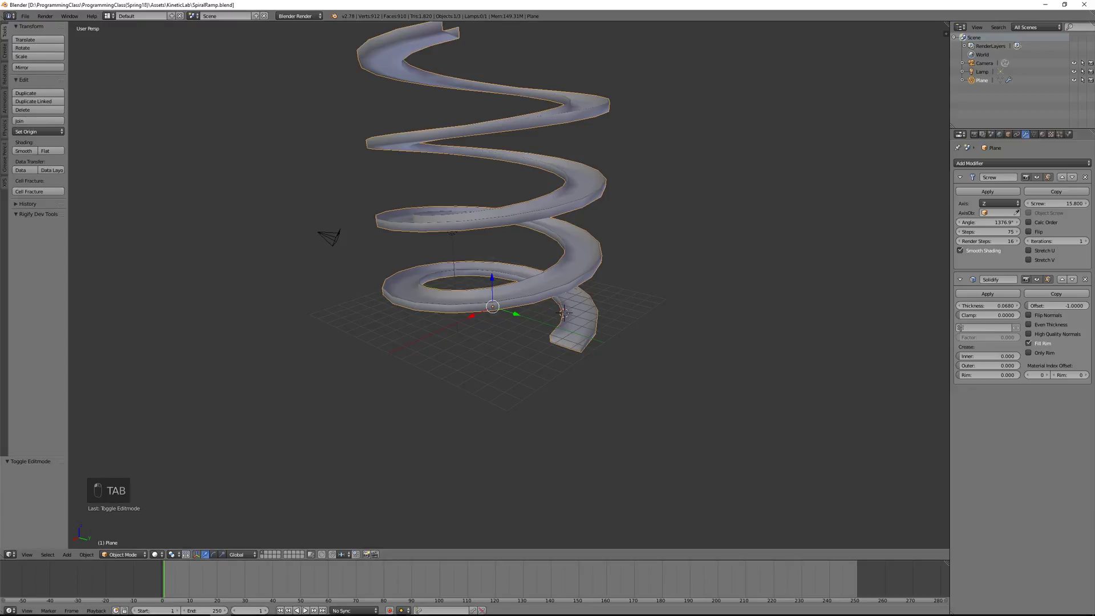
pyautogui.moveTo(240, 607)
pyautogui.click(195, 611)
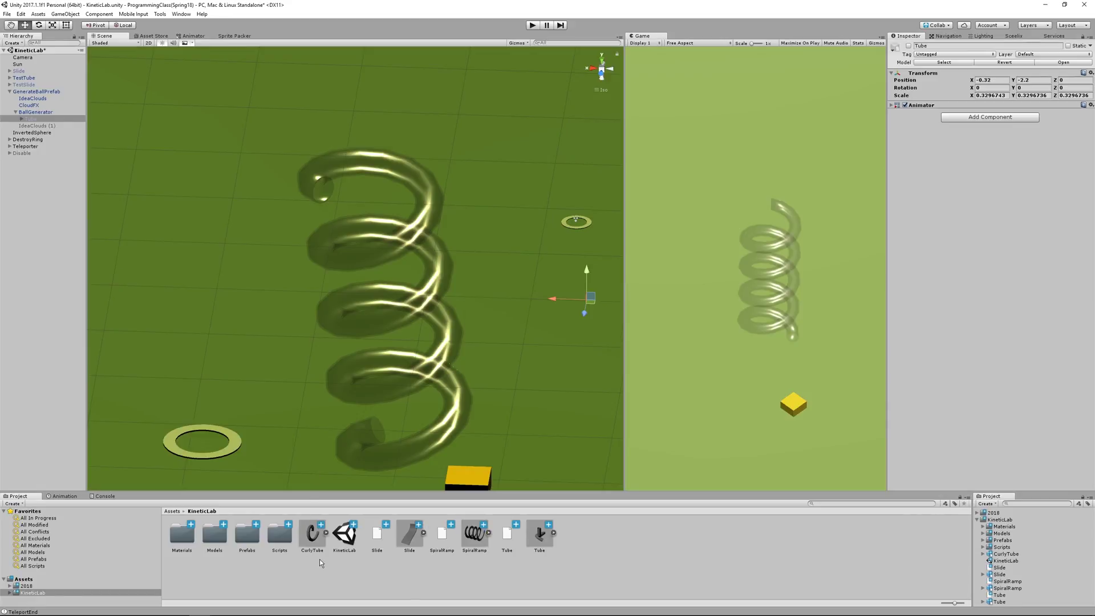
# - Enable Generate Colliders in the SpiralRamp model's import settings and place the model in the scene beside the existing spiral tube
pyautogui.click(328, 538)
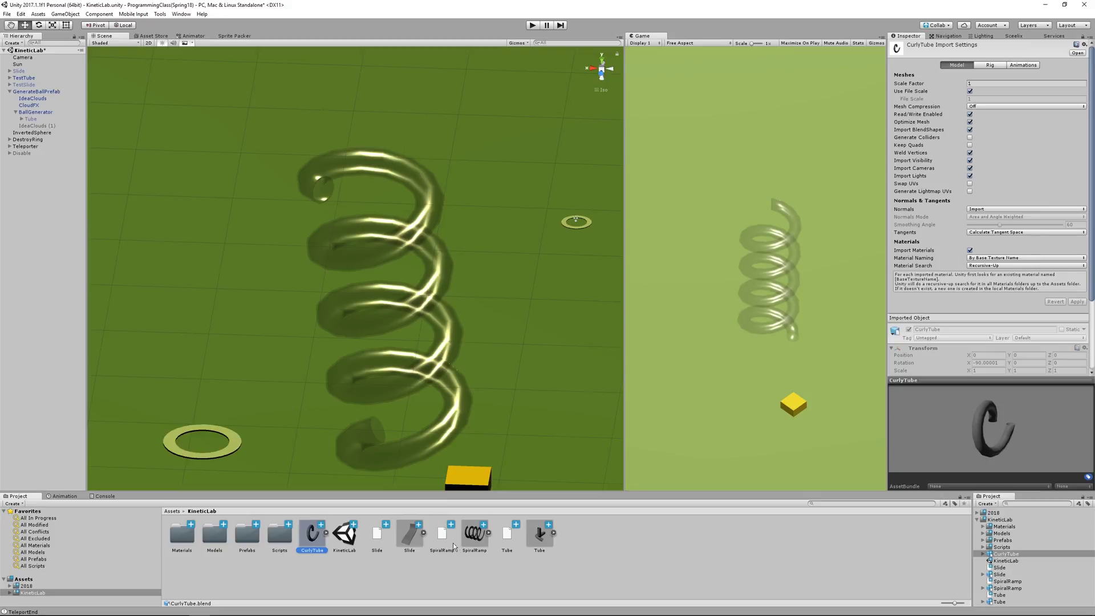
pyautogui.click(475, 541)
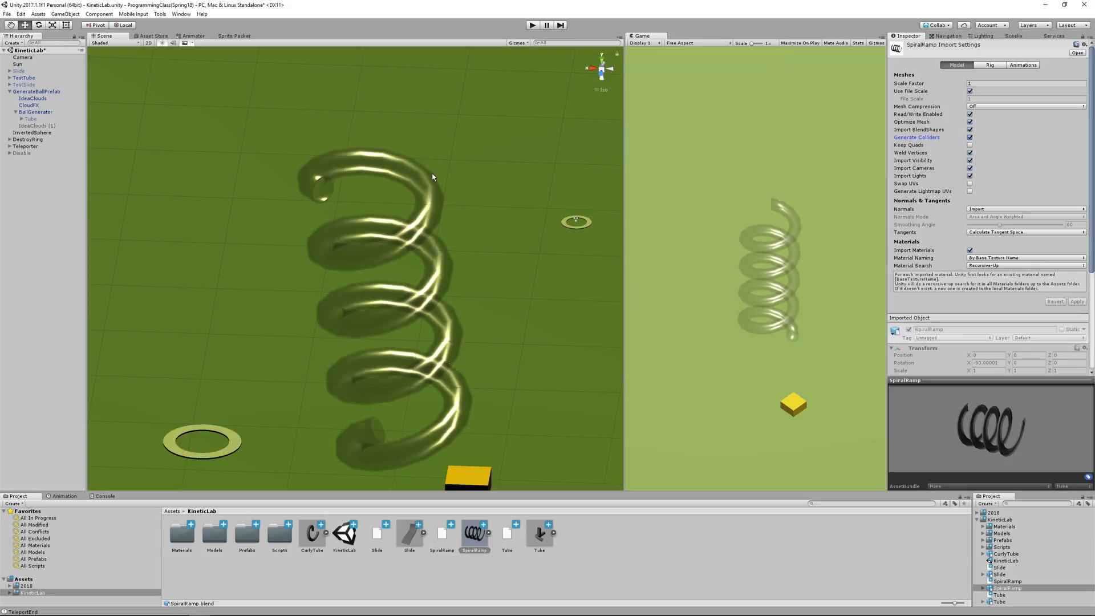
pyautogui.scroll(-10, 434, 178)
pyautogui.keyDown('shift'); pyautogui.moveTo(429, 184); pyautogui.dragTo(368, 198, button='middle'); pyautogui.keyUp('shift')
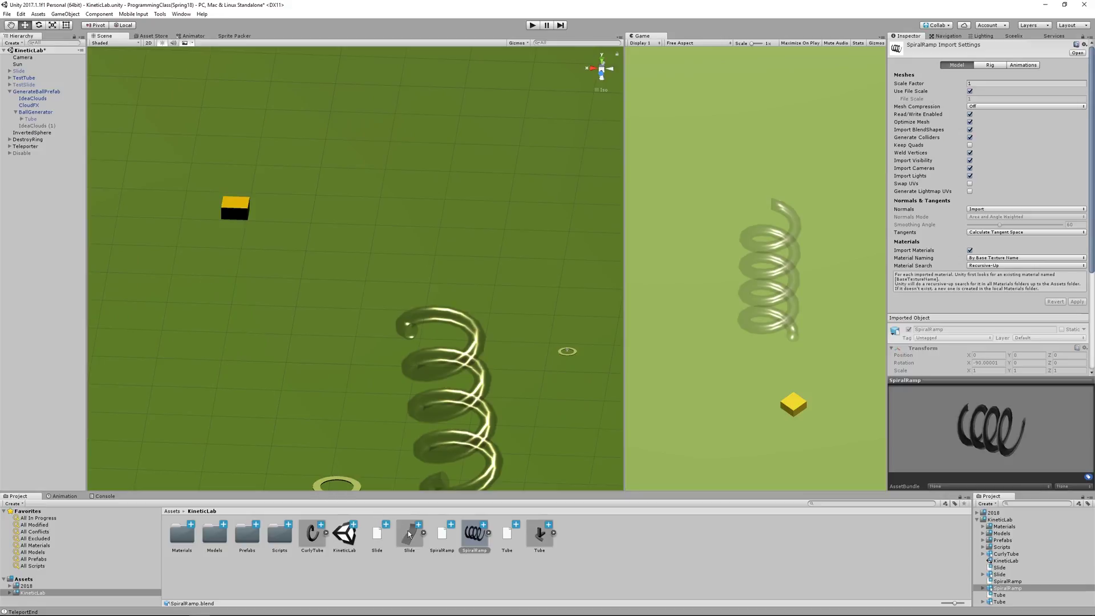
pyautogui.moveTo(474, 538); pyautogui.dragTo(357, 383)
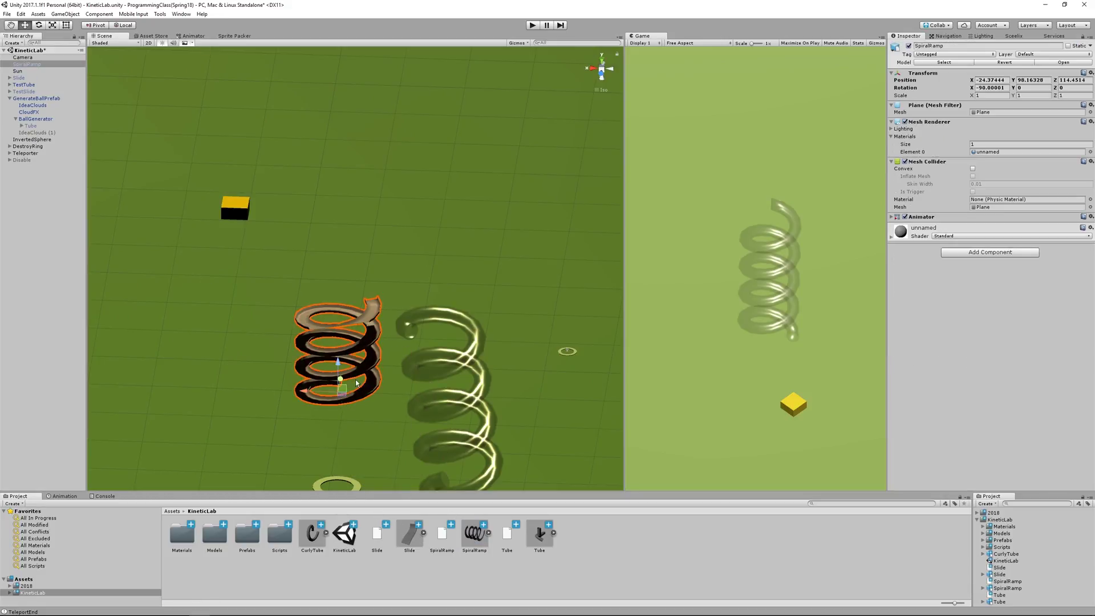
# - Parent the SpiralRamp object to BallGenerator and set its position to X 0, Y 0, Z 0
pyautogui.moveTo(32, 62); pyautogui.dragTo(36, 119)
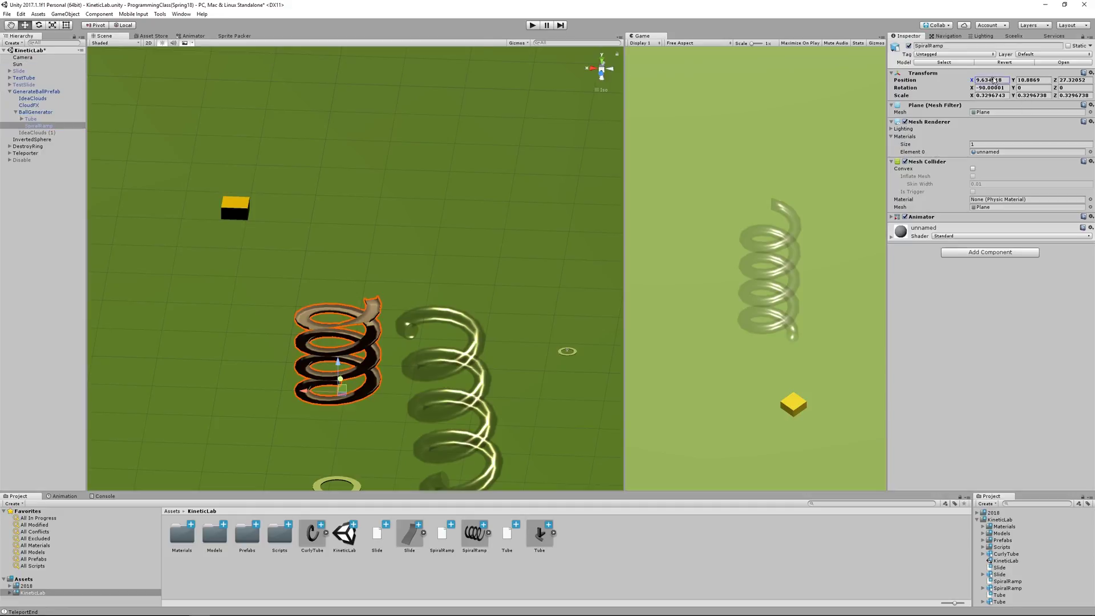
pyautogui.write('0')
pyautogui.press('Tab')
pyautogui.write('0')
pyautogui.press('Tab')
pyautogui.write('0')
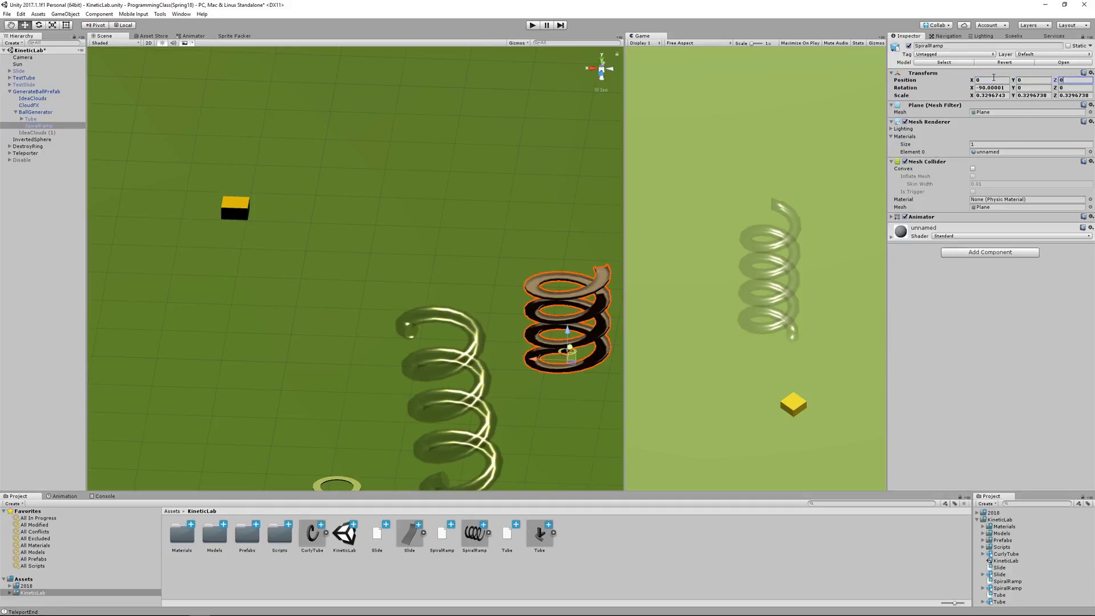
# - Move the SpiralRamp down below the ball generator to a Y position of -6.56
pyautogui.scroll(-4, 491, 247)
pyautogui.scroll(5, 472, 262)
pyautogui.keyDown('alt'); pyautogui.moveTo(471, 263); pyautogui.dragTo(582, 259); pyautogui.keyUp('alt')
pyautogui.moveTo(582, 259); pyautogui.dragTo(434, 268, button='middle')
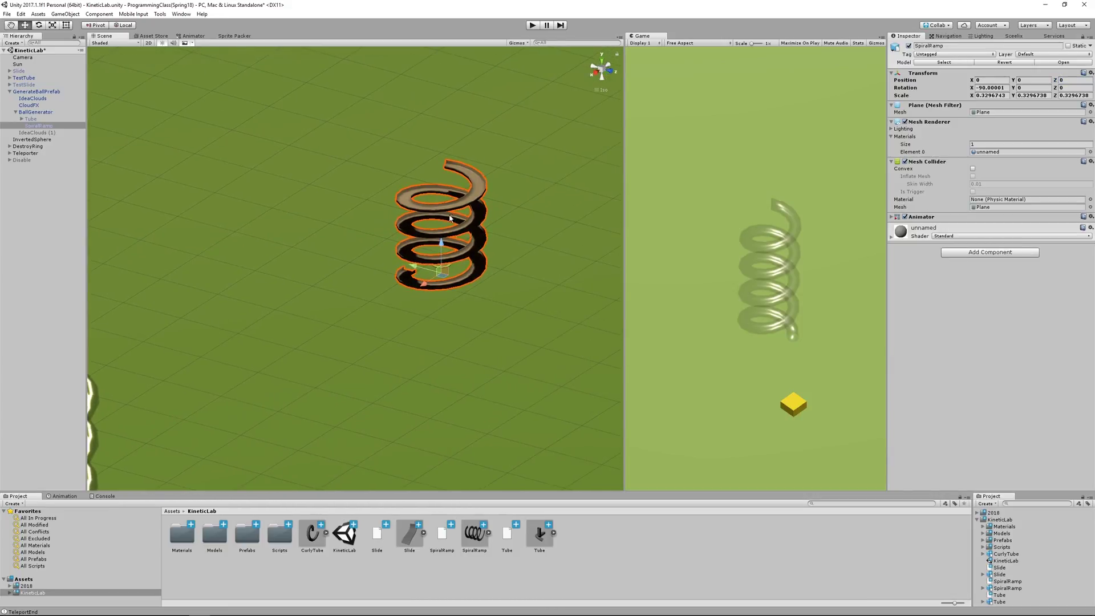
pyautogui.moveTo(441, 244); pyautogui.dragTo(444, 409)
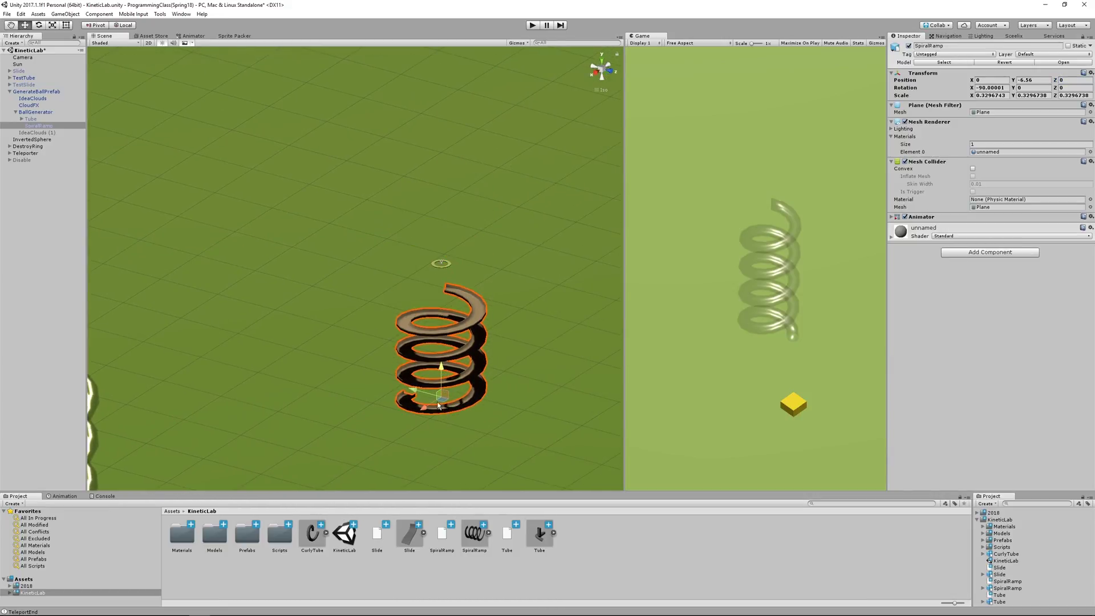
# - Play the scene and watch how the generated balls fall relative to the spiral ramp
pyautogui.click(531, 25)
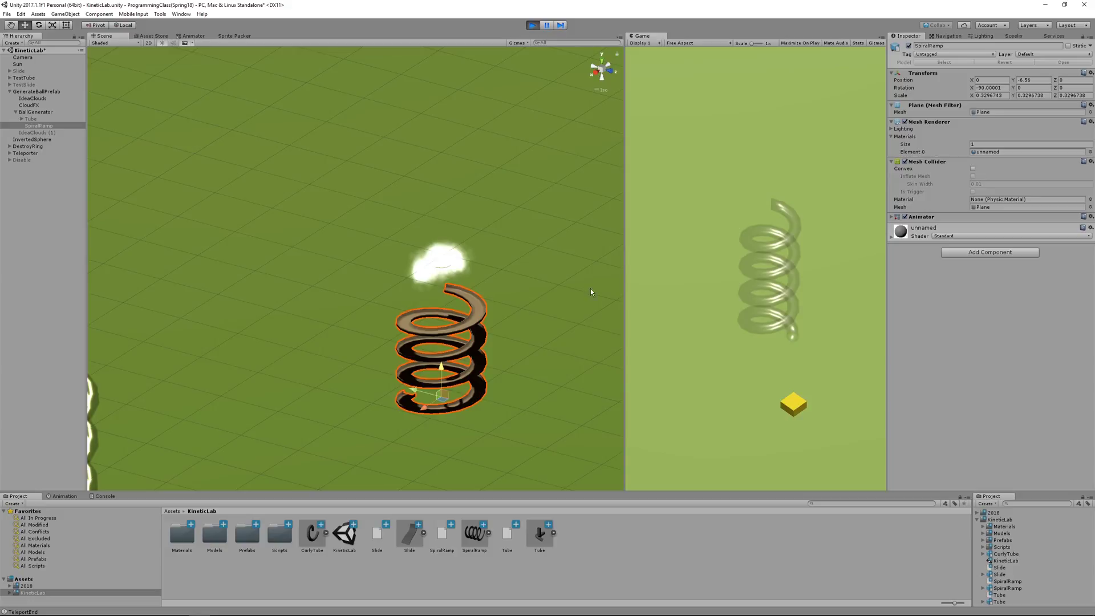
pyautogui.scroll(10, 402, 414)
pyautogui.keyDown('alt'); pyautogui.moveTo(328, 362); pyautogui.dragTo(415, 381); pyautogui.keyUp('alt')
pyautogui.moveTo(415, 380); pyautogui.dragTo(514, 327, button='middle')
pyautogui.scroll(3, 513, 326)
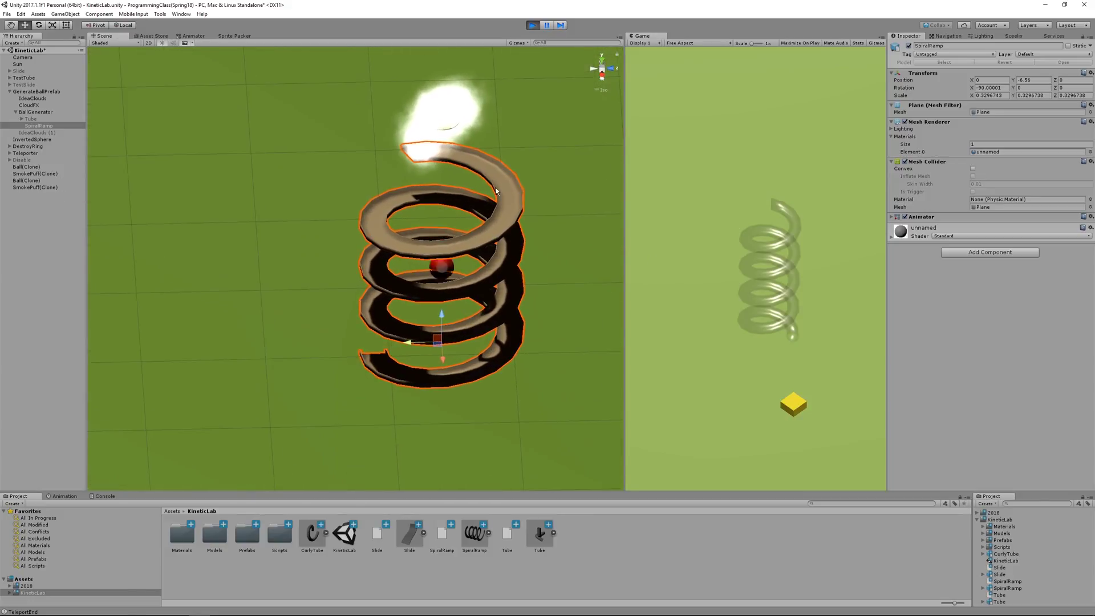
# - Shift the ramp during play to X 1.66 and Y -7.88 so its upper end sits under the falling balls
pyautogui.moveTo(442, 314); pyautogui.dragTo(445, 354)
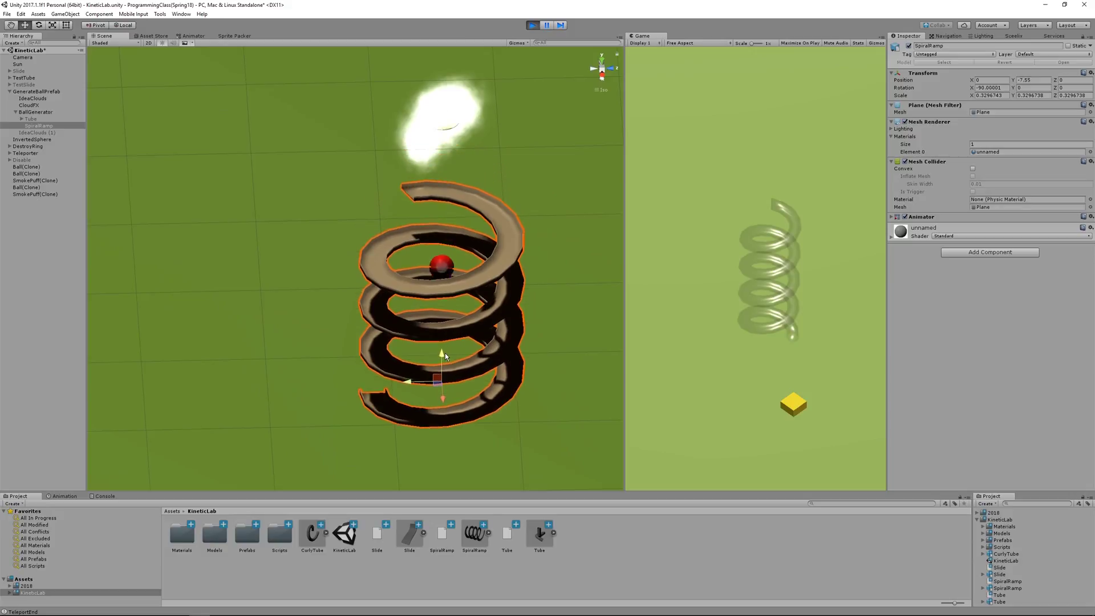
pyautogui.keyDown('alt'); pyautogui.moveTo(401, 310); pyautogui.dragTo(406, 348); pyautogui.keyUp('alt')
pyautogui.moveTo(427, 256); pyautogui.dragTo(433, 303)
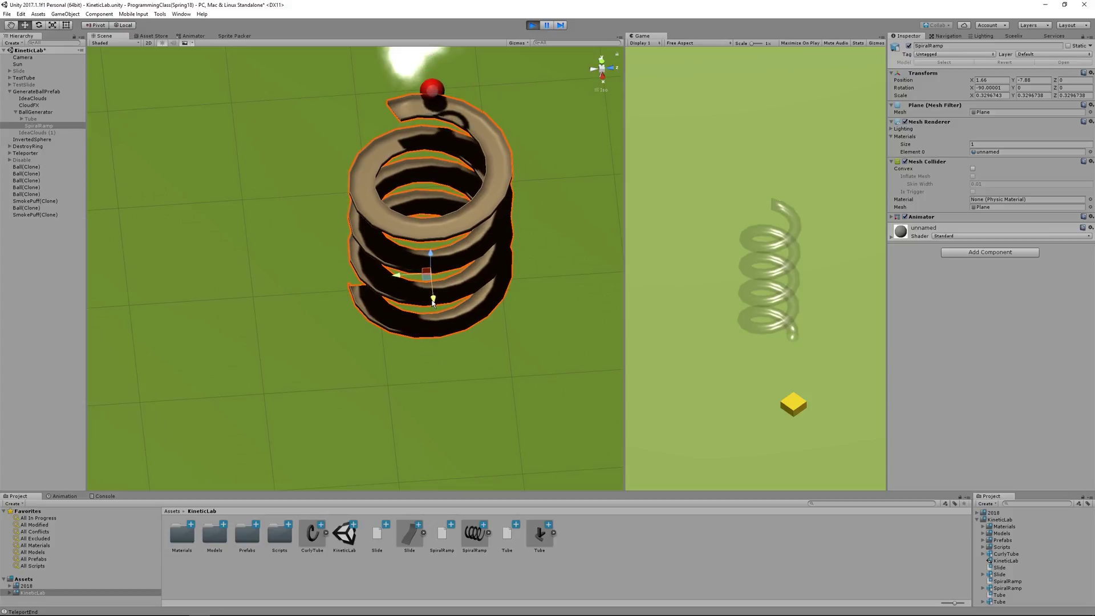
# - Examine the balls rolling on the ramp from closer angles and stop playing the scene
pyautogui.keyDown('alt'); pyautogui.moveTo(314, 233); pyautogui.dragTo(353, 207); pyautogui.keyUp('alt')
pyautogui.press('f')
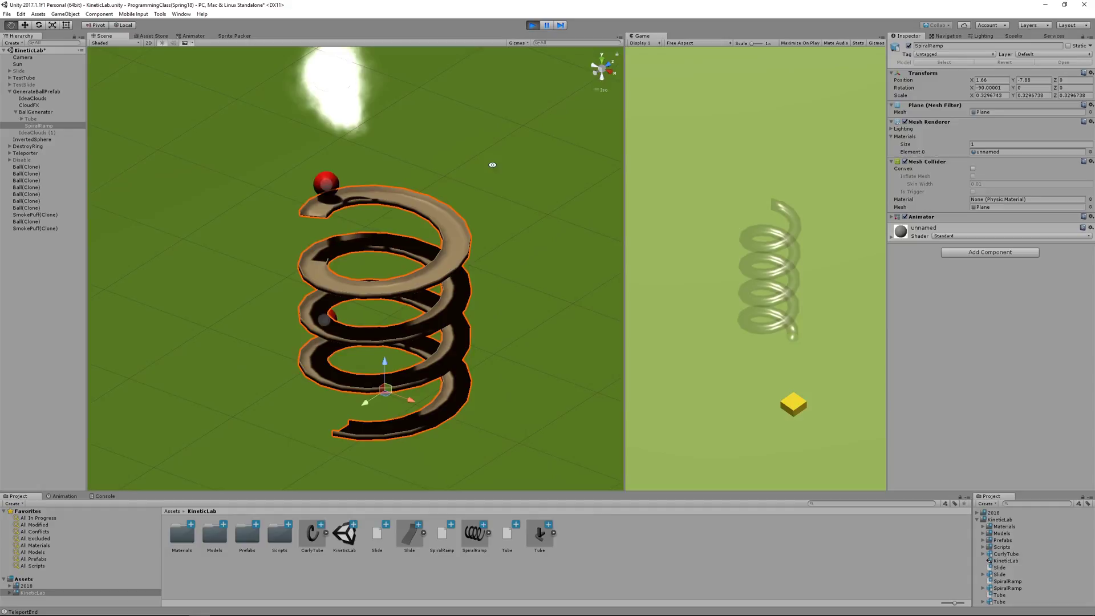
pyautogui.keyDown('alt'); pyautogui.moveTo(345, 284); pyautogui.dragTo(398, 261); pyautogui.keyUp('alt')
pyautogui.moveTo(398, 269); pyautogui.dragTo(542, 204, button='middle')
pyautogui.moveTo(492, 275); pyautogui.dragTo(432, 317, button='middle')
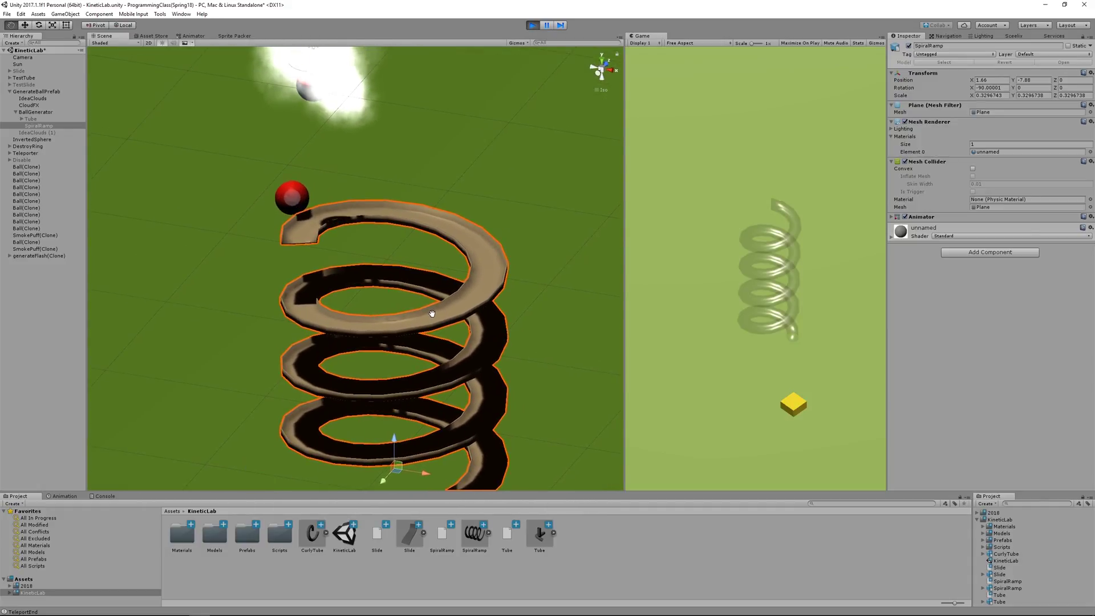
pyautogui.click(546, 25)
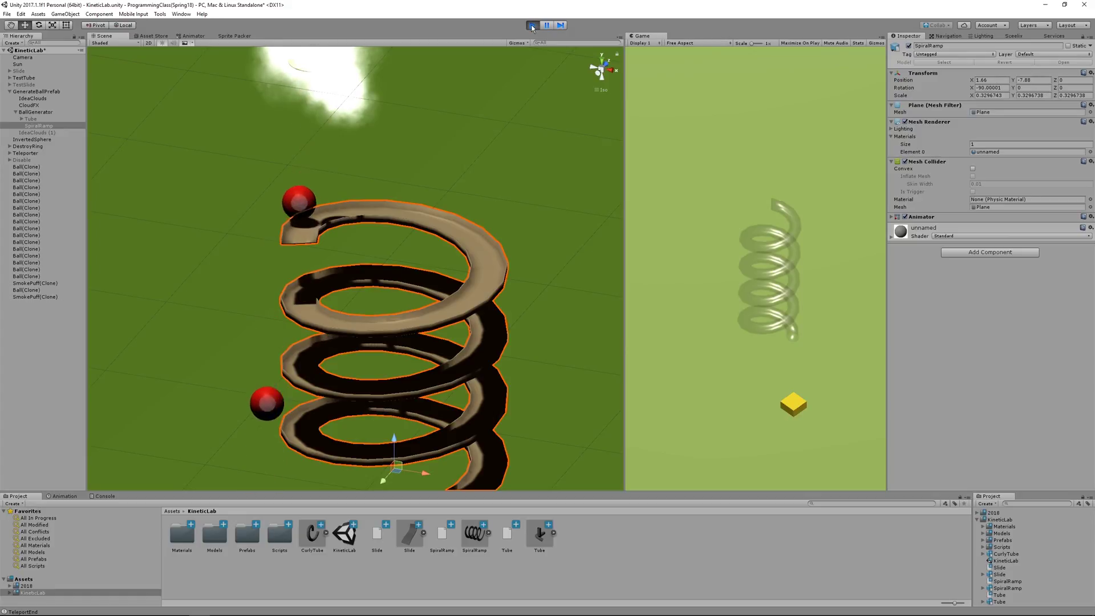
pyautogui.click(532, 26)
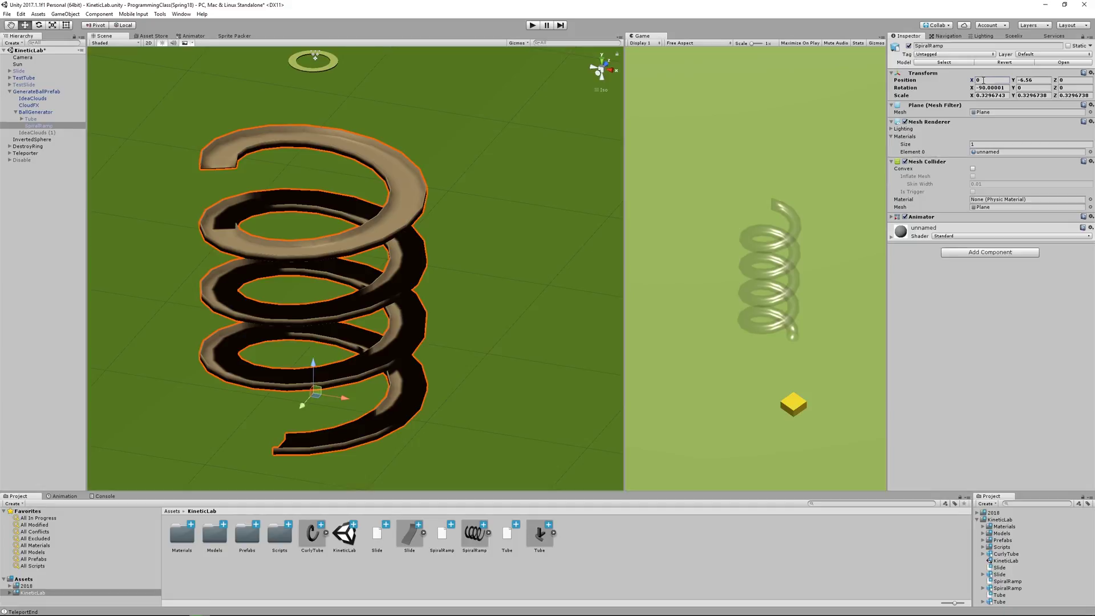
# - Set the SpiralRamp's position to X 1.6 and Y -7.8
pyautogui.write('1.')
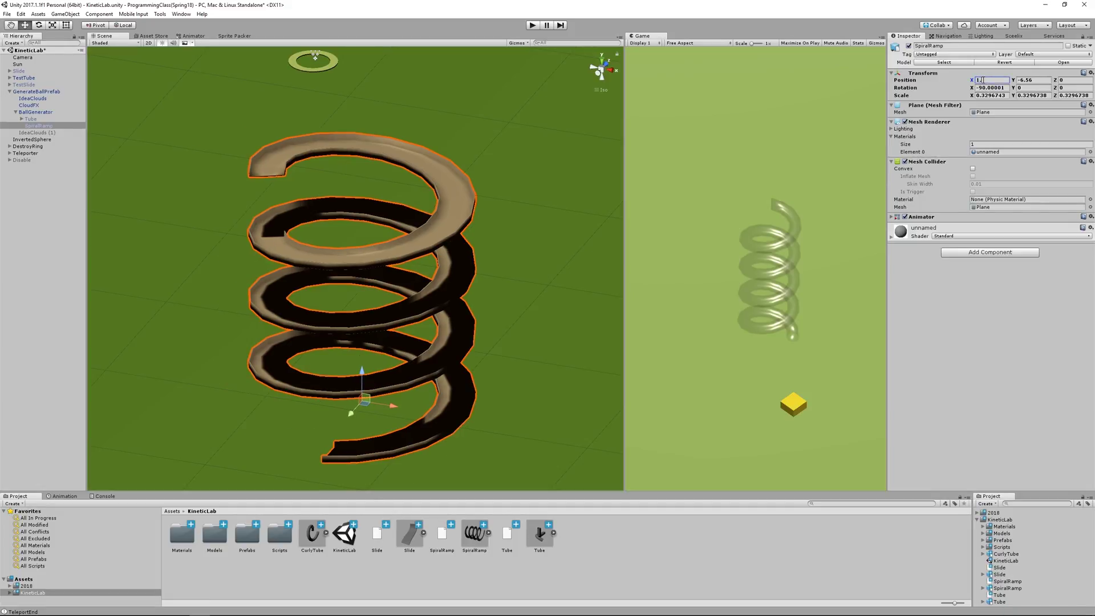
pyautogui.write('6')
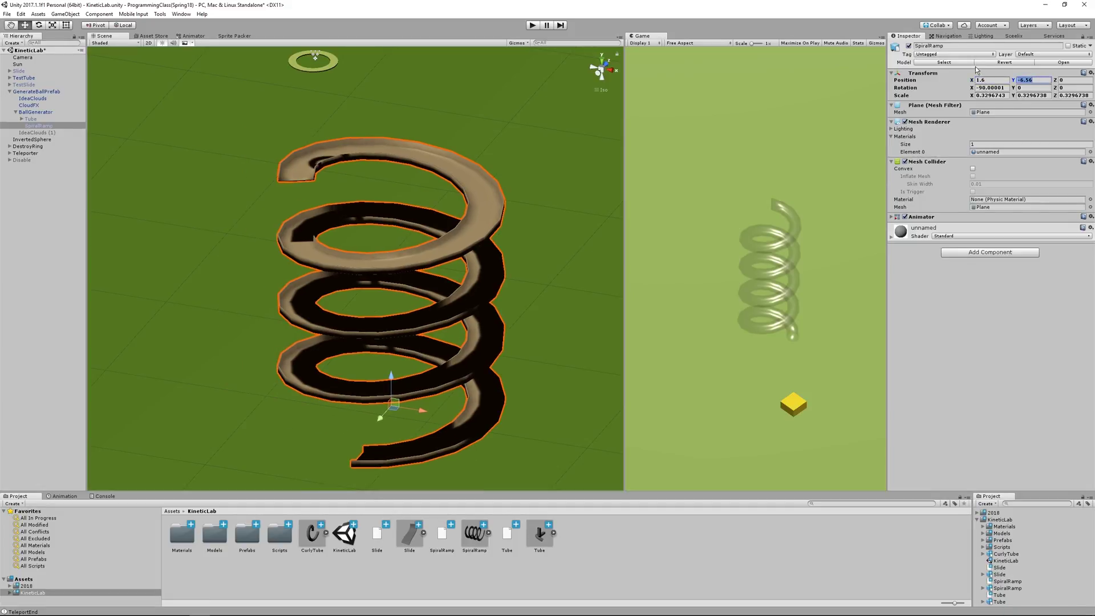
pyautogui.write('-7.8')
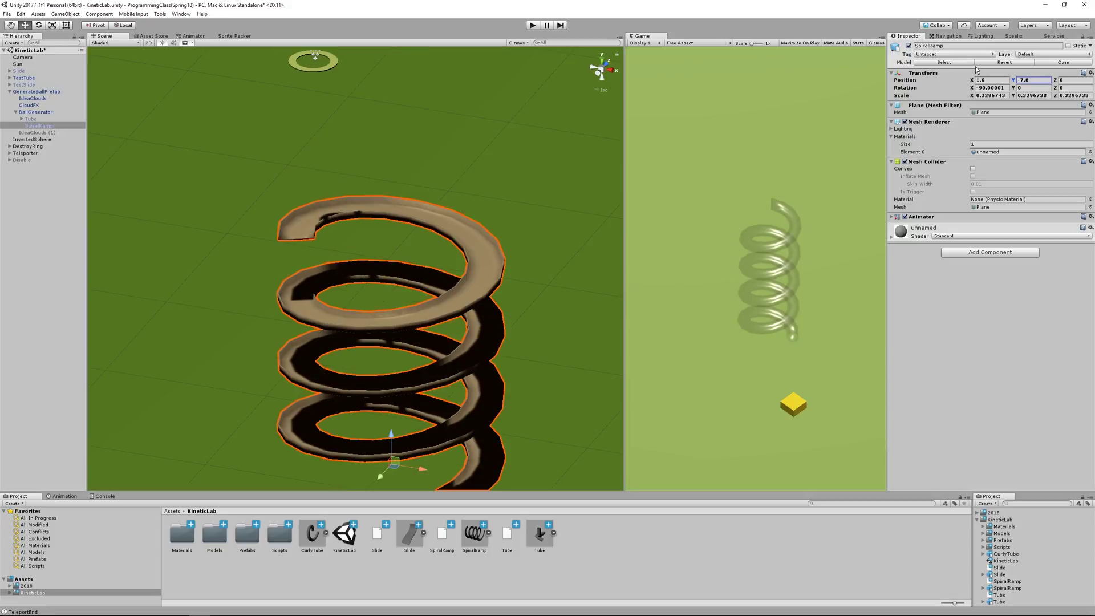
pyautogui.scroll(-4, 313, 110)
# - Switch to Blender and open the spiral's U-shaped profile for mesh editing with both side walls selected
pyautogui.moveTo(219, 614)
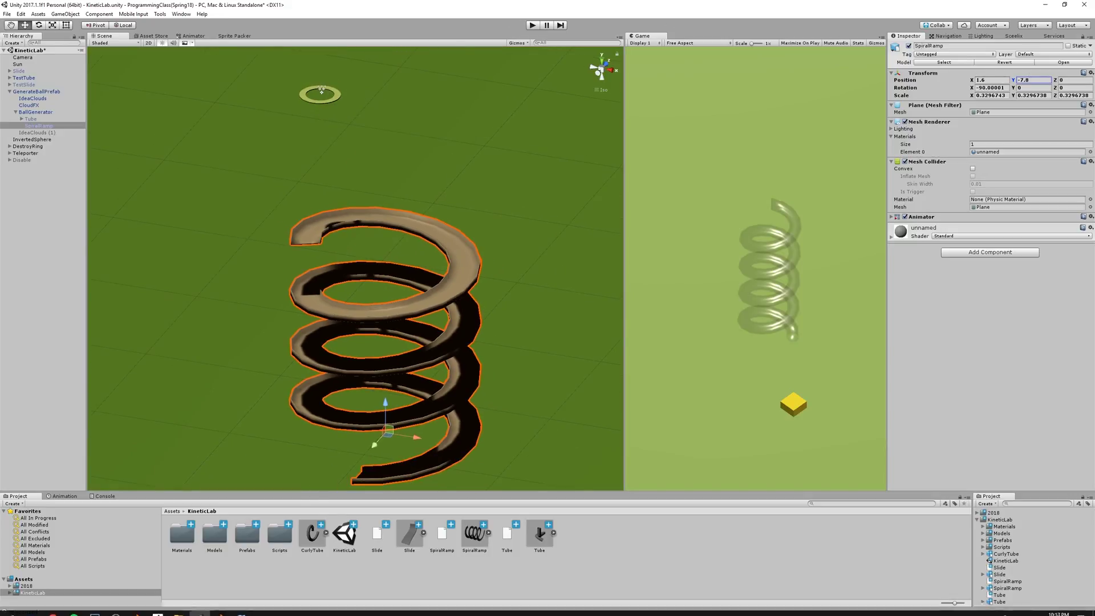
pyautogui.click(221, 607)
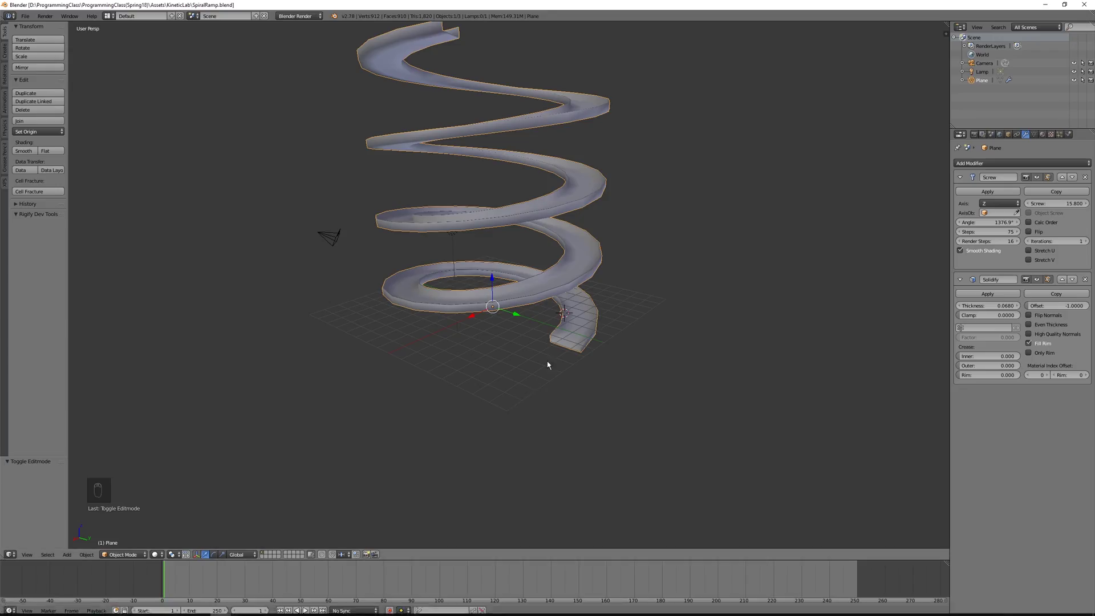
pyautogui.press('Tab')
pyautogui.scroll(8, 562, 312)
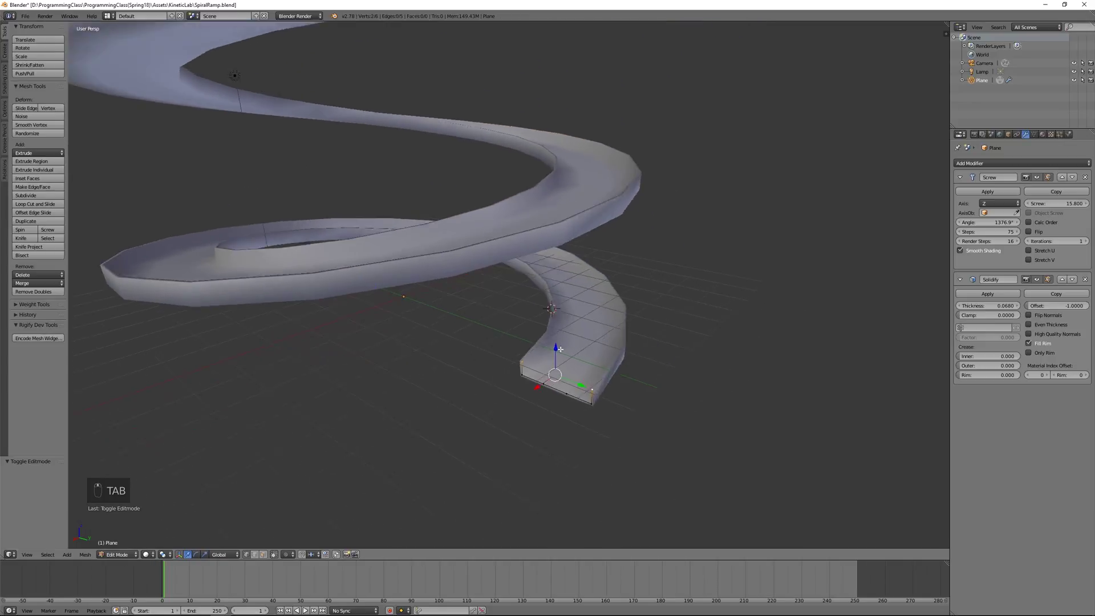
pyautogui.moveTo(538, 371); pyautogui.dragTo(498, 347, button='middle')
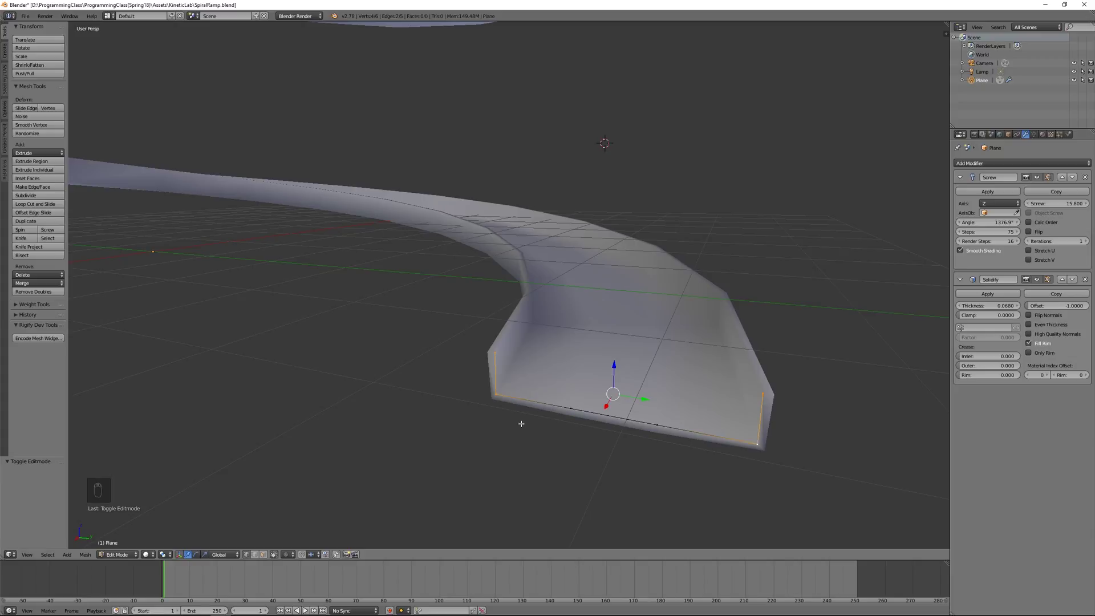
# - Enable proportional editing and scale the profile's side walls about 2.12 times along global Y to widen the ramp
pyautogui.click(287, 555)
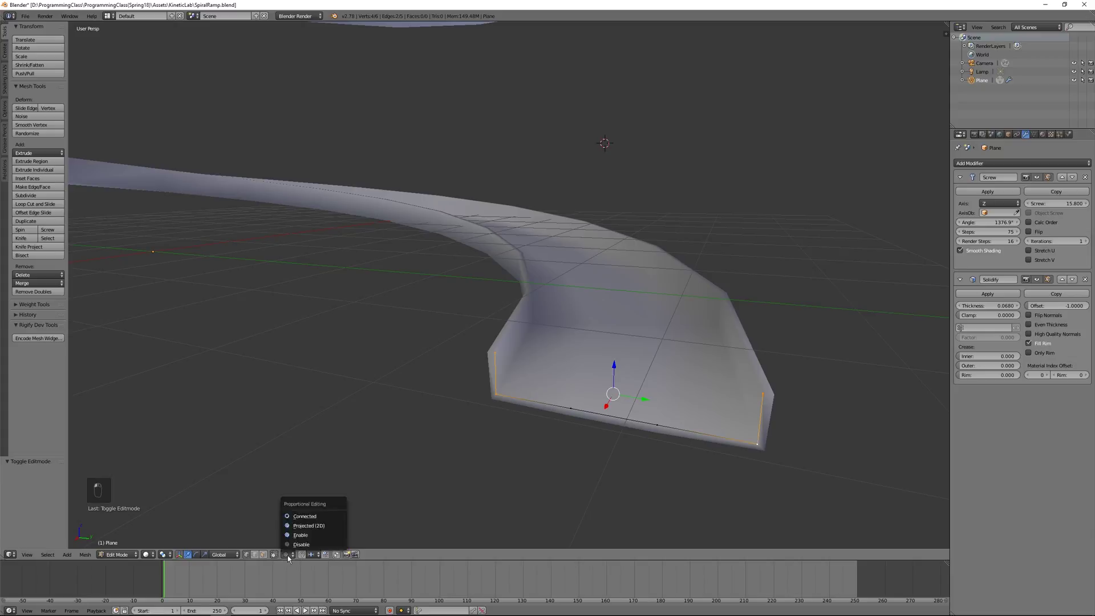
pyautogui.click(293, 532)
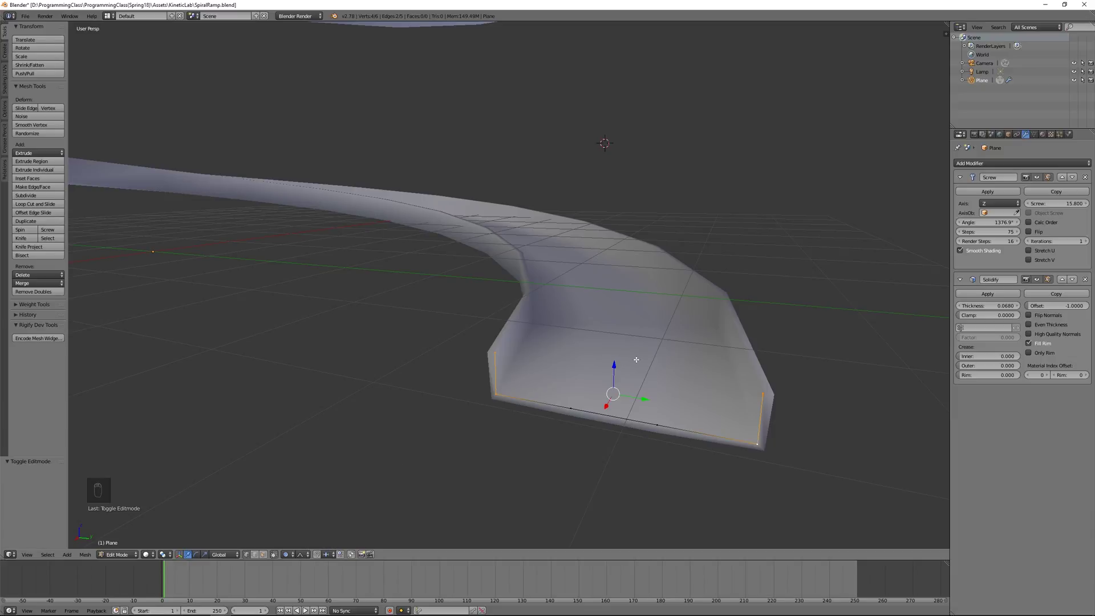
pyautogui.press('s')
pyautogui.press('y')
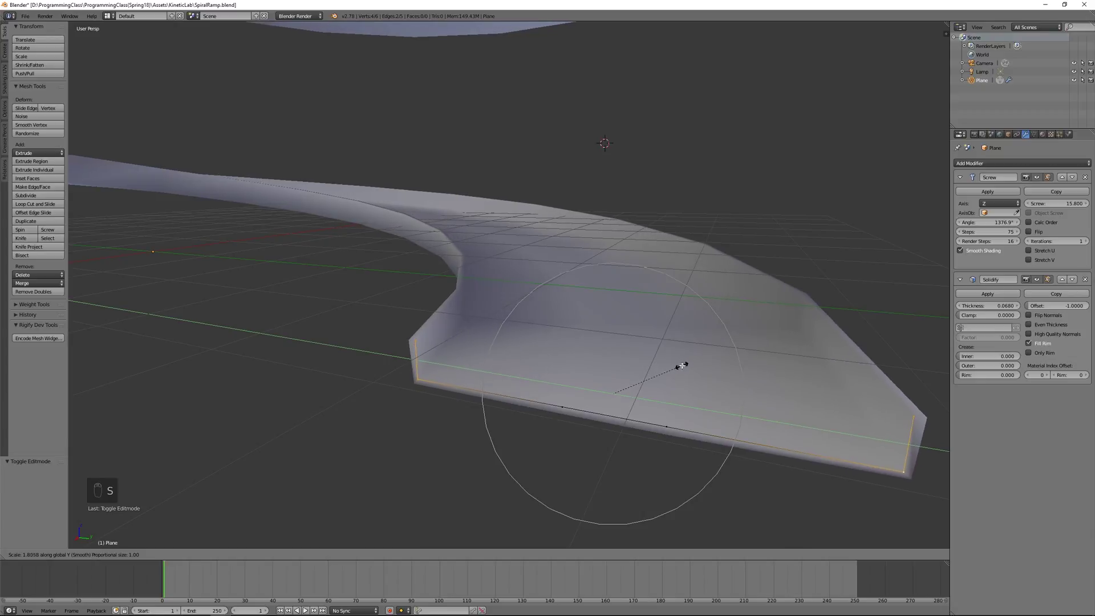
pyautogui.click(693, 364)
# - Select the two inner vertices of the profile's floor and scale them about 4.93 times along Y with a smaller proportional size
pyautogui.scroll(-3, 680, 363)
pyautogui.moveTo(680, 364); pyautogui.dragTo(665, 381, button='middle')
pyautogui.scroll(4, 553, 386)
pyautogui.scroll(-4, 552, 385)
pyautogui.moveTo(552, 385); pyautogui.dragTo(545, 367, button='middle')
pyautogui.scroll(4, 545, 366)
pyautogui.rightClick(513, 404)
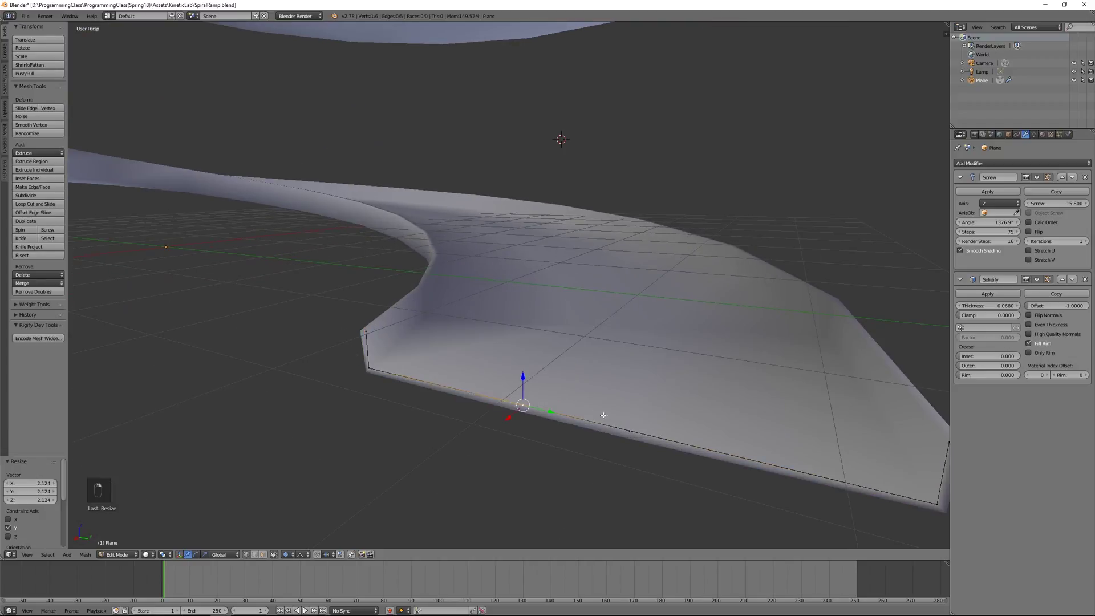
pyautogui.press('g')
pyautogui.click(605, 386)
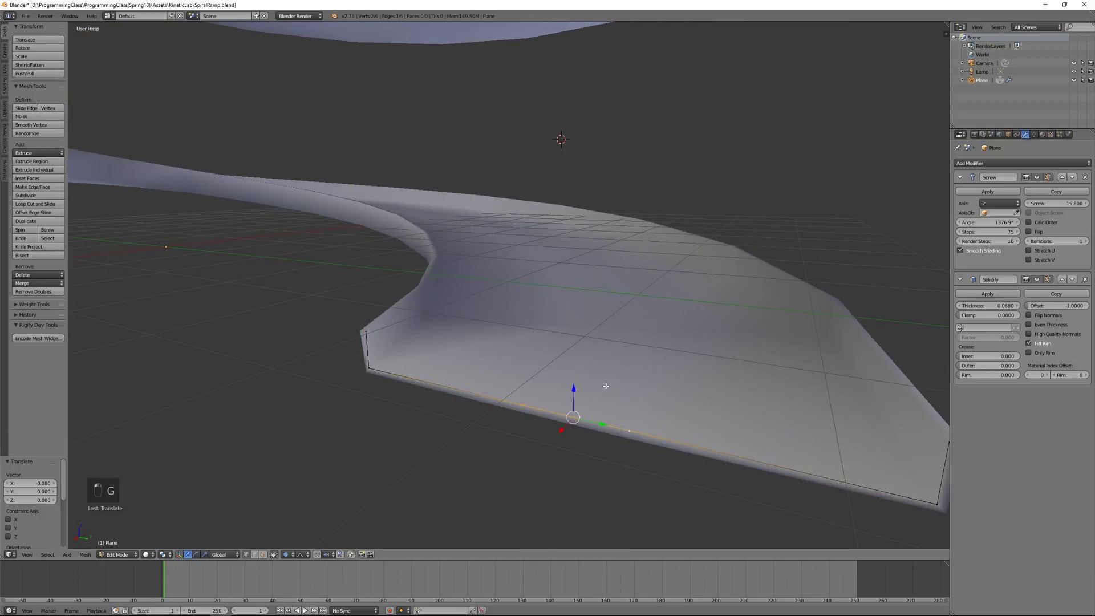
pyautogui.press('s')
pyautogui.scroll(10, 606, 386)
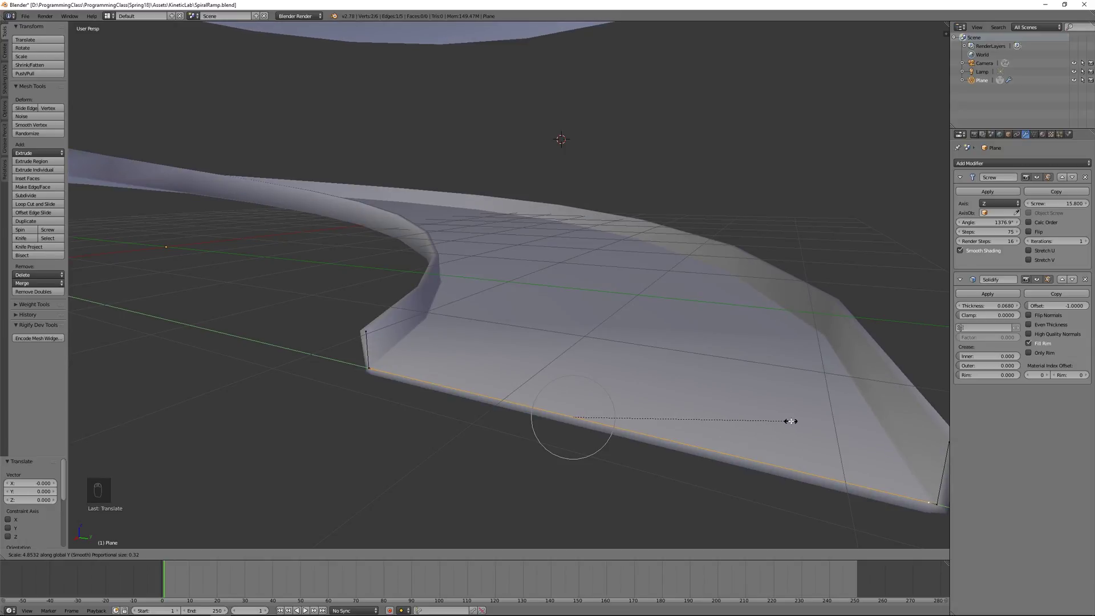
pyautogui.click(793, 420)
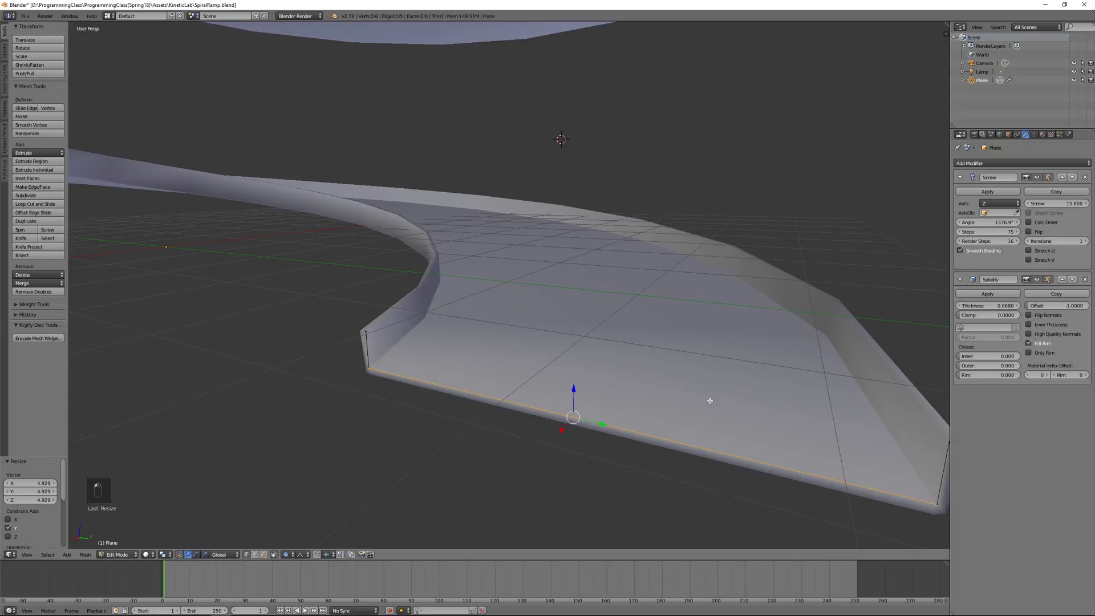
# - Leave mesh editing, apply smooth shading to the widened ramp and save SpiralRamp.blend
pyautogui.press('Tab')
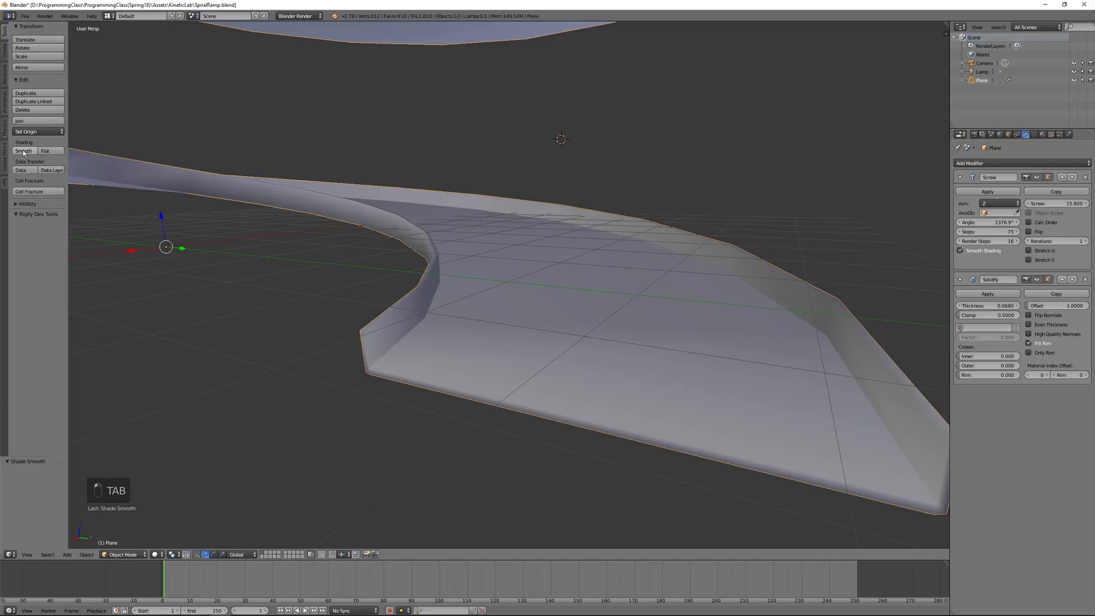
pyautogui.moveTo(72, 161); pyautogui.dragTo(411, 304, button='middle')
pyautogui.click(26, 17)
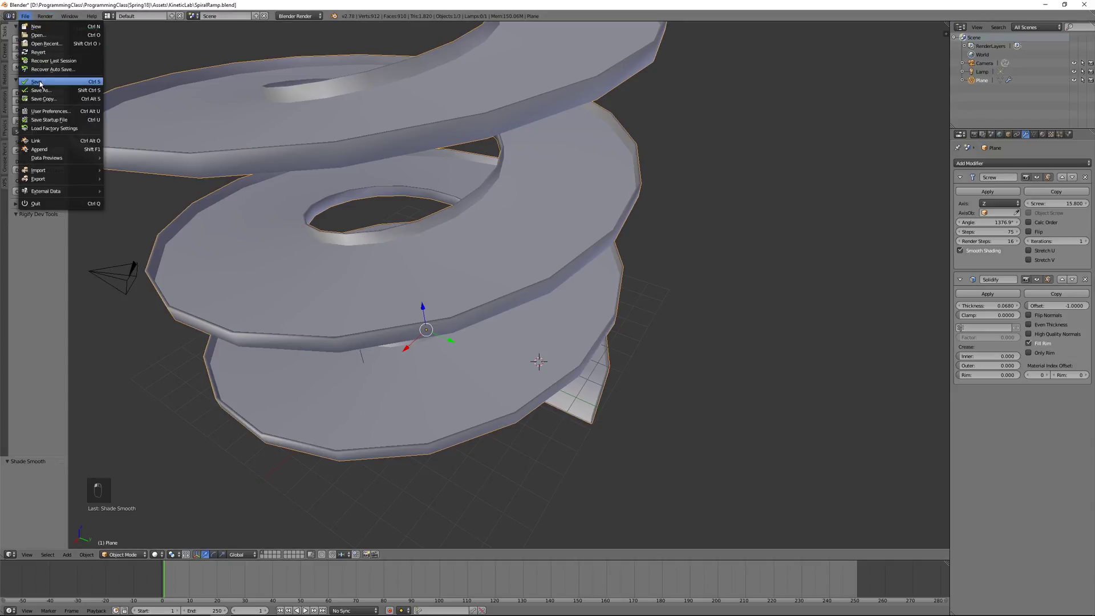
# - Switch to Unity, play the scene and examine how the balls roll on the widened ramp from several angles
pyautogui.moveTo(240, 610)
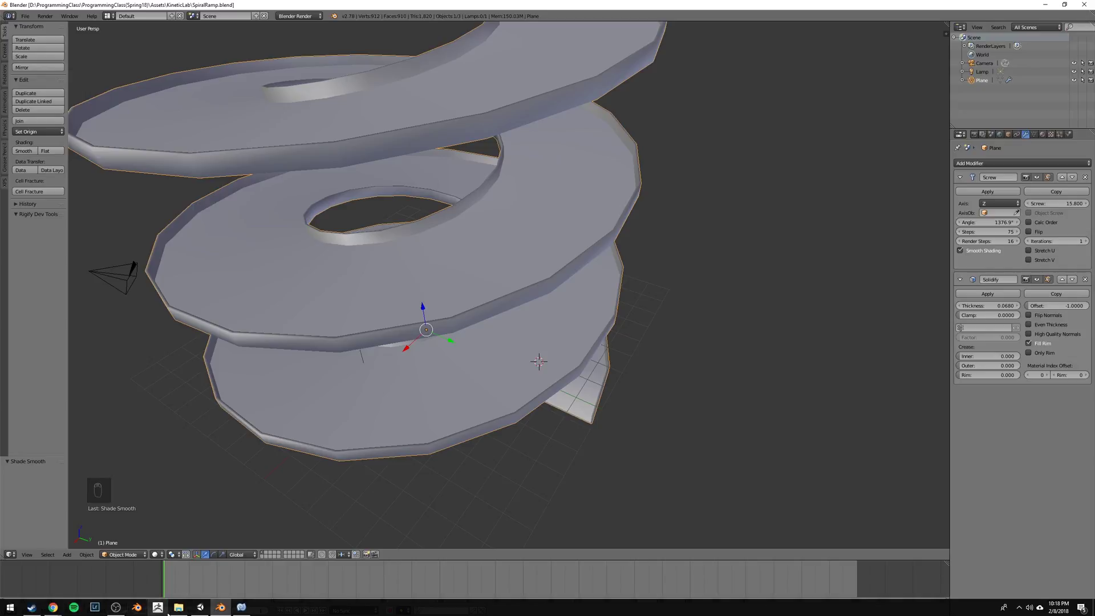
pyautogui.click(200, 607)
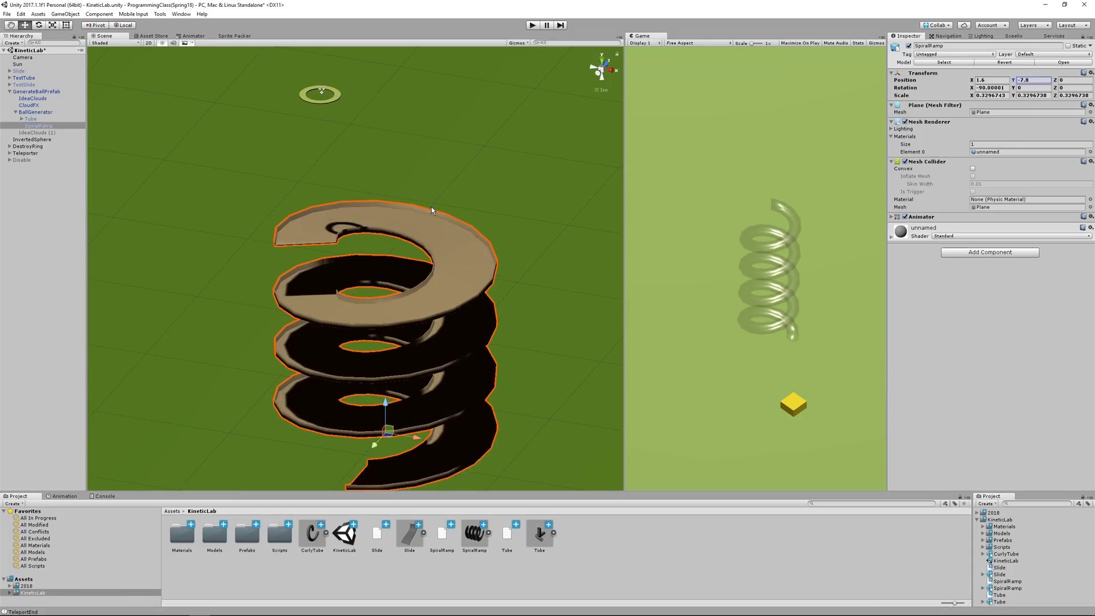
pyautogui.click(533, 25)
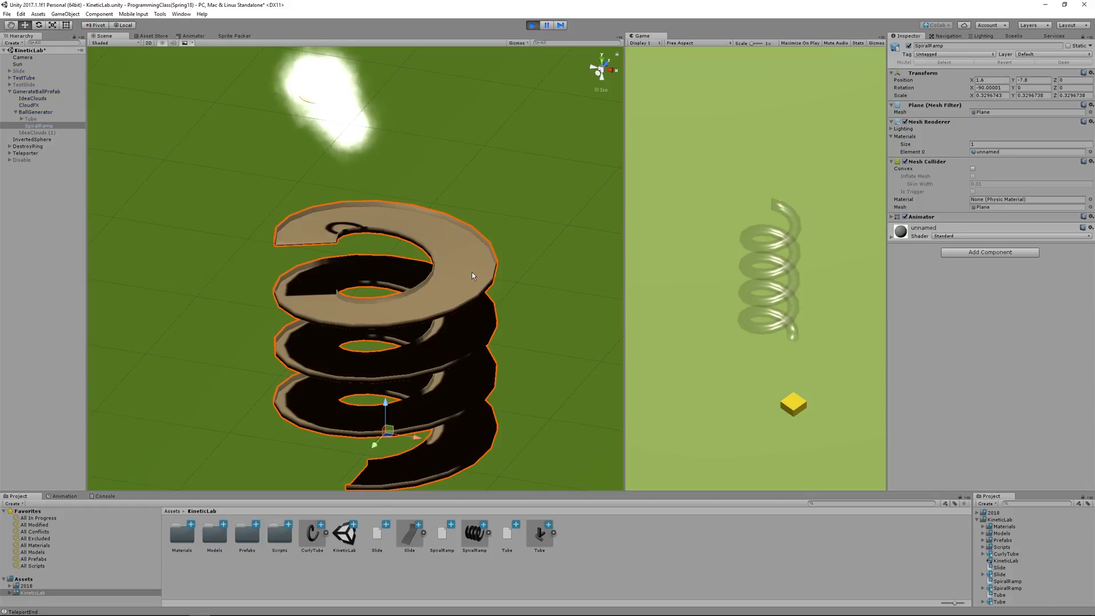
pyautogui.keyDown('alt'); pyautogui.moveTo(471, 275); pyautogui.dragTo(417, 311); pyautogui.keyUp('alt')
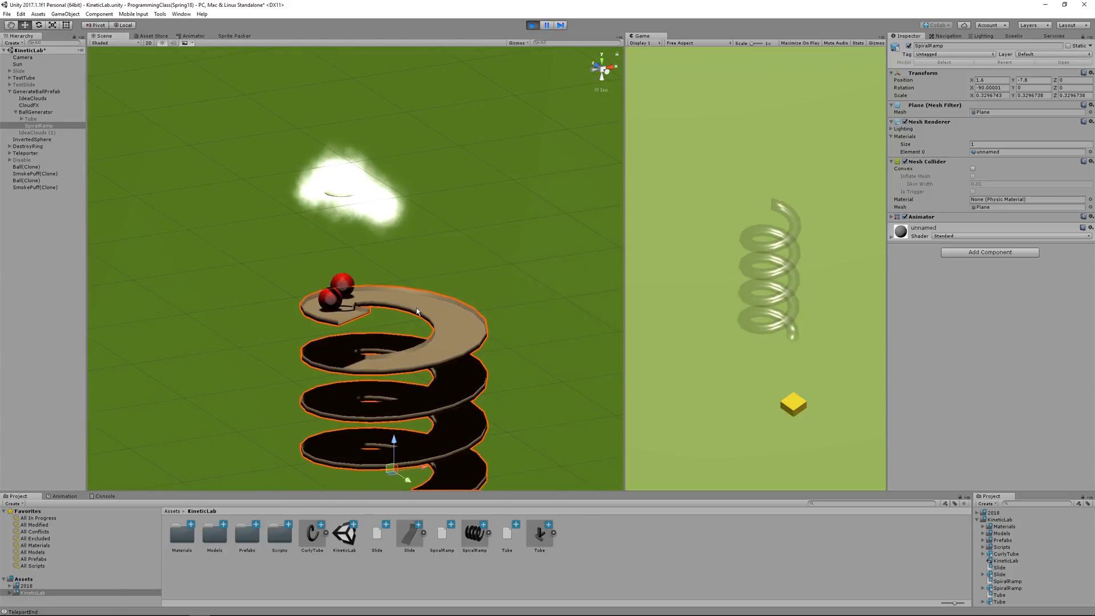
pyautogui.scroll(4, 422, 311)
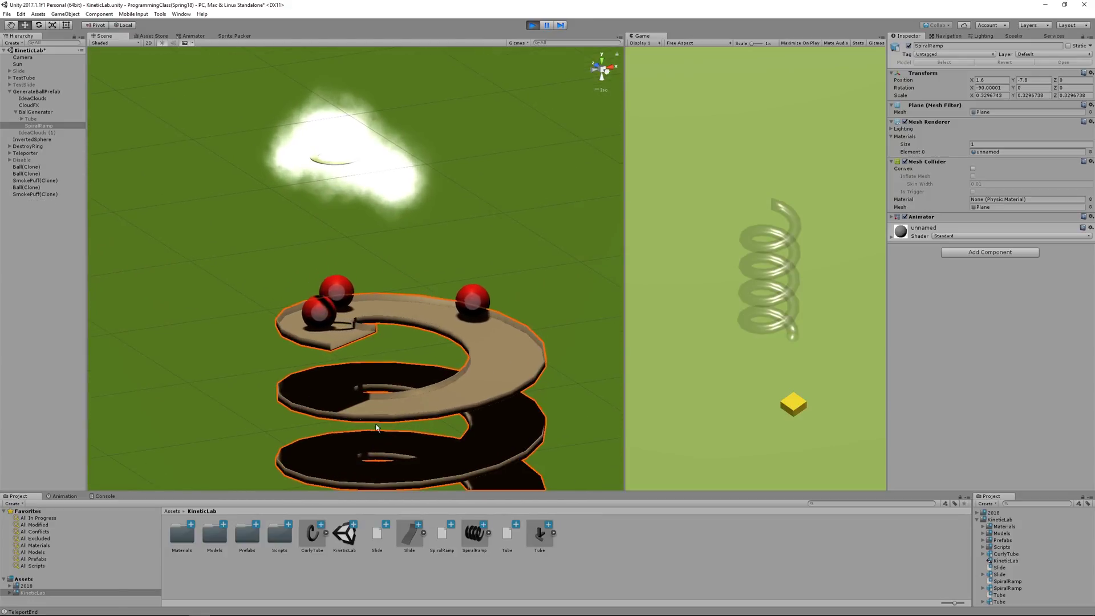
pyautogui.scroll(-3, 328, 409)
pyautogui.keyDown('alt'); pyautogui.moveTo(328, 409); pyautogui.dragTo(304, 414); pyautogui.keyUp('alt')
pyautogui.moveTo(449, 359); pyautogui.dragTo(481, 344, button='middle')
pyautogui.keyDown('alt'); pyautogui.moveTo(481, 344); pyautogui.dragTo(497, 371); pyautogui.keyUp('alt')
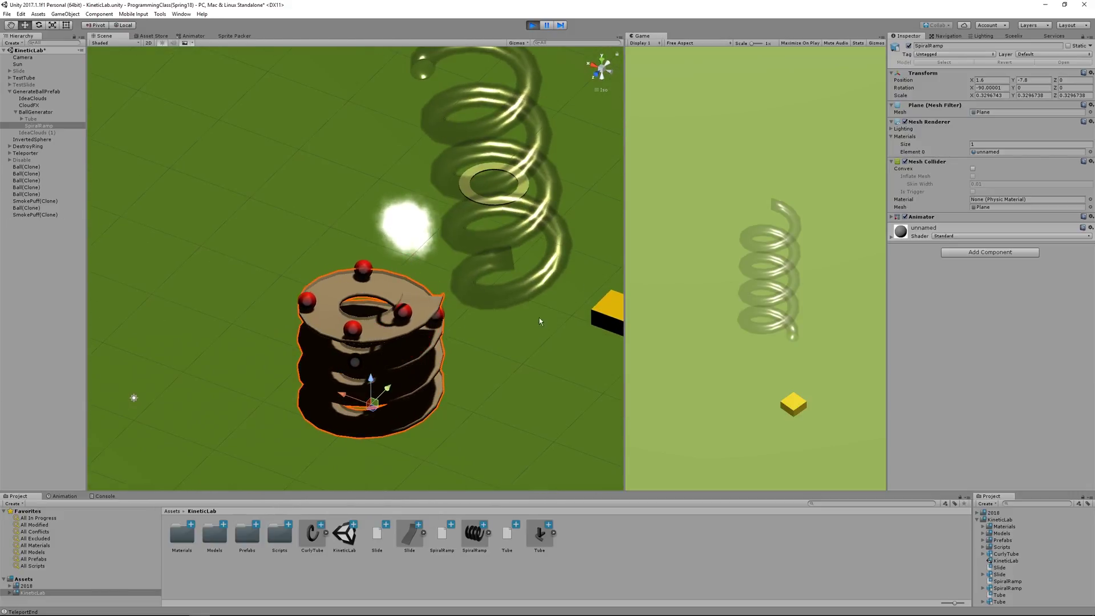
# - Widen the Game view to watch the balls leave the ramp, and stop playing the scene
pyautogui.moveTo(625, 249); pyautogui.dragTo(265, 240)
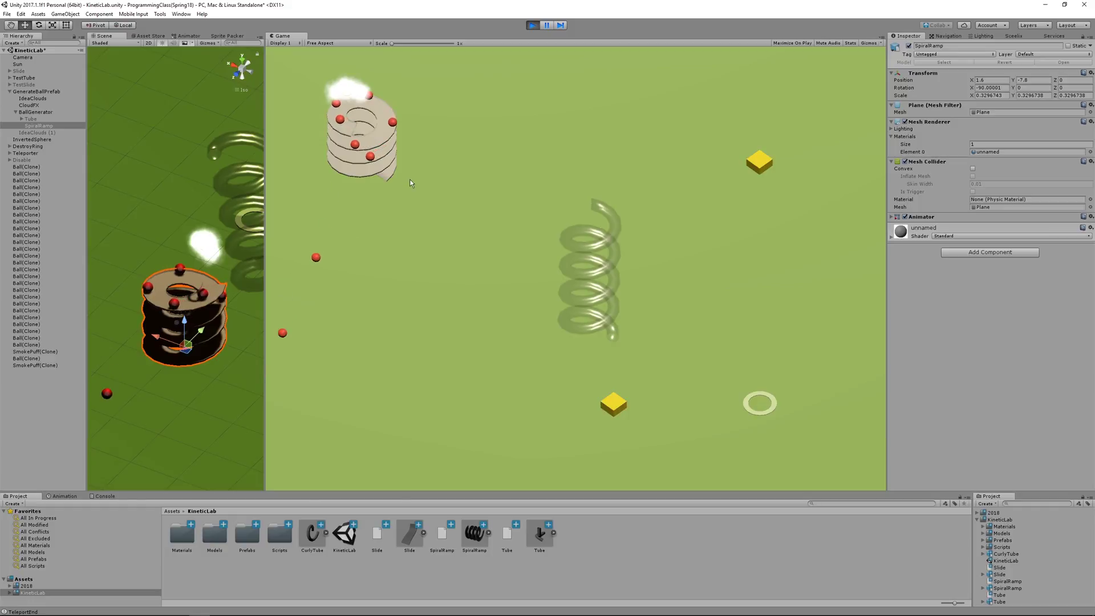
pyautogui.click(532, 26)
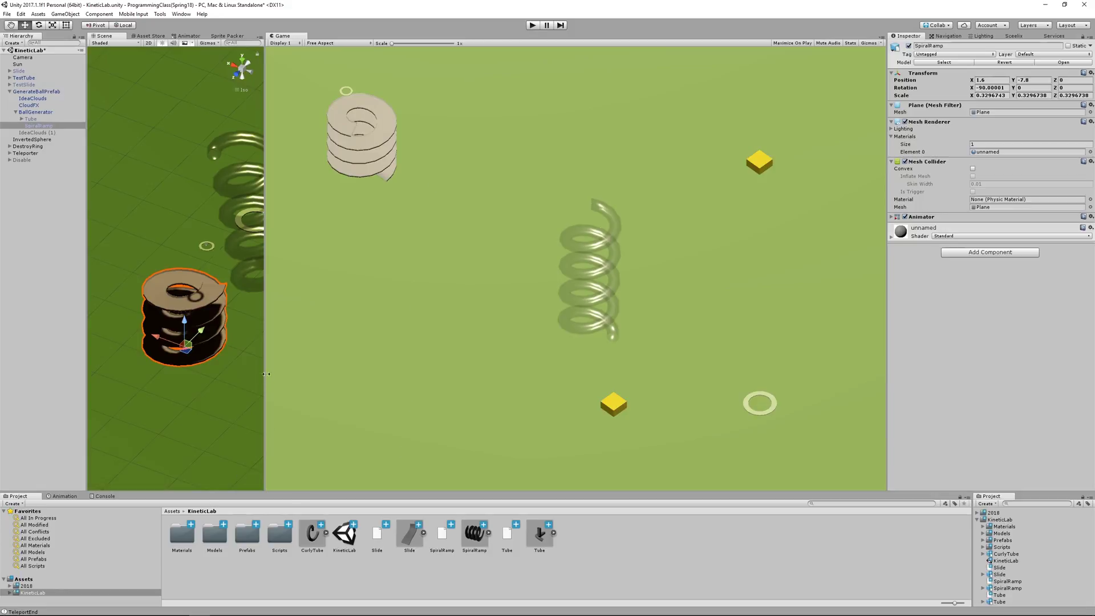